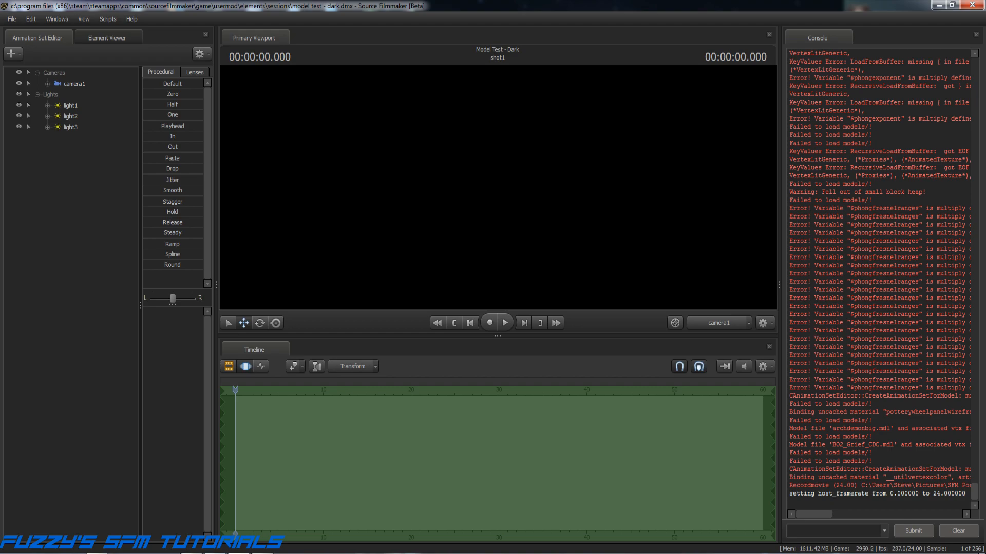
Step: Switch to the Backgrounds picture folder and view MGmS5U.jpg at full size, then return to Source Filmmaker
key("alt+Tab")
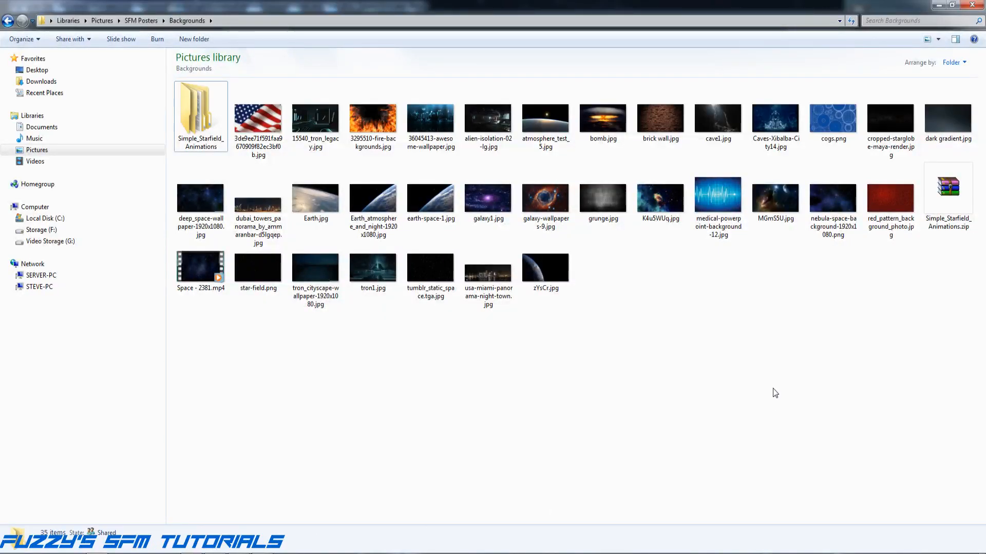
double_click(788, 202)
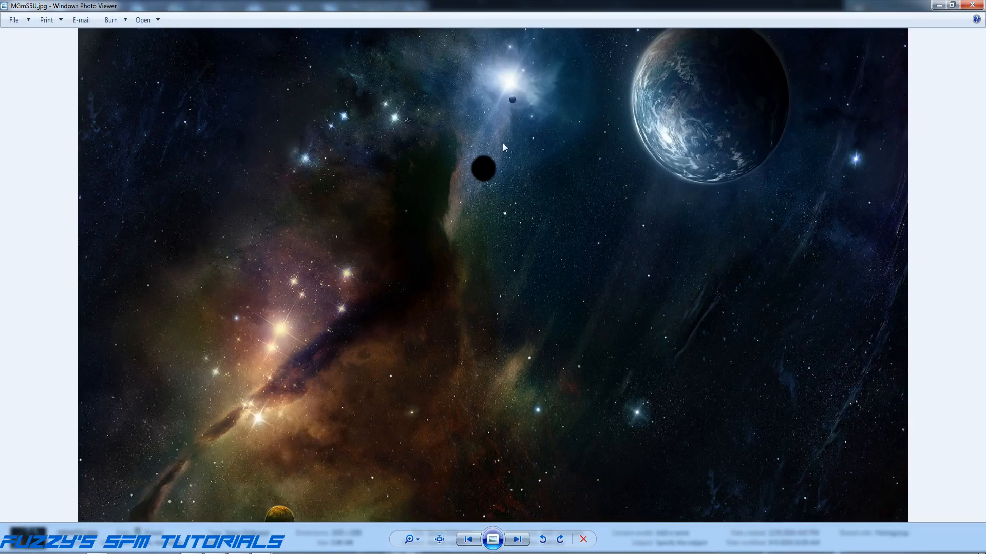
left_click(939, 5)
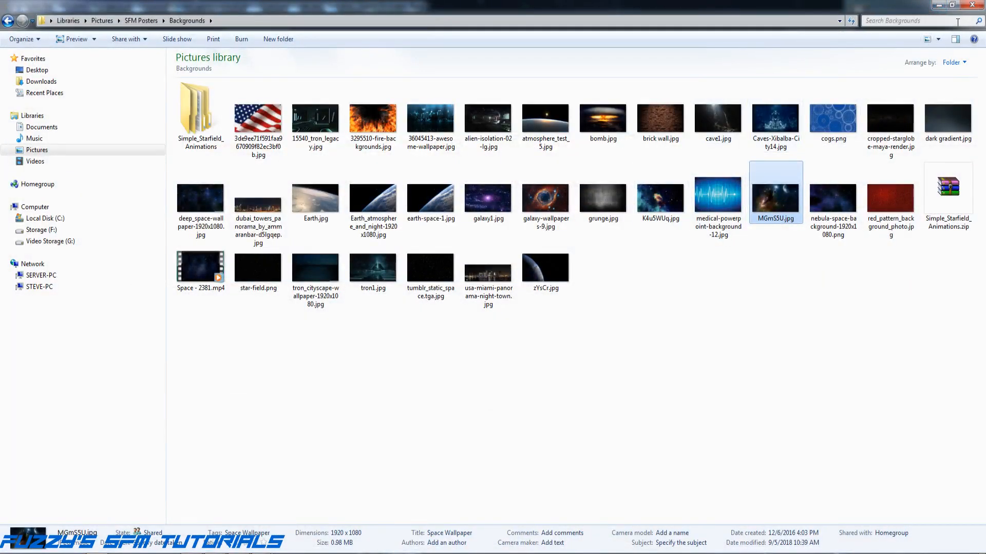
left_click(938, 5)
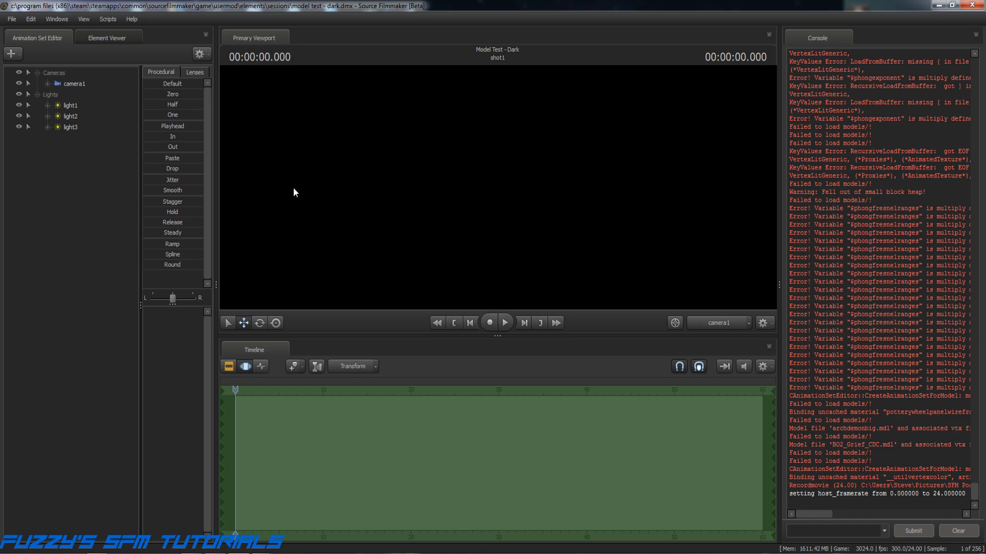
Step: Create an animation set for a new model, filtering the models by "star" and loading constitution_refit_warp.mdl from the startrek federation folder
left_click(12, 54)
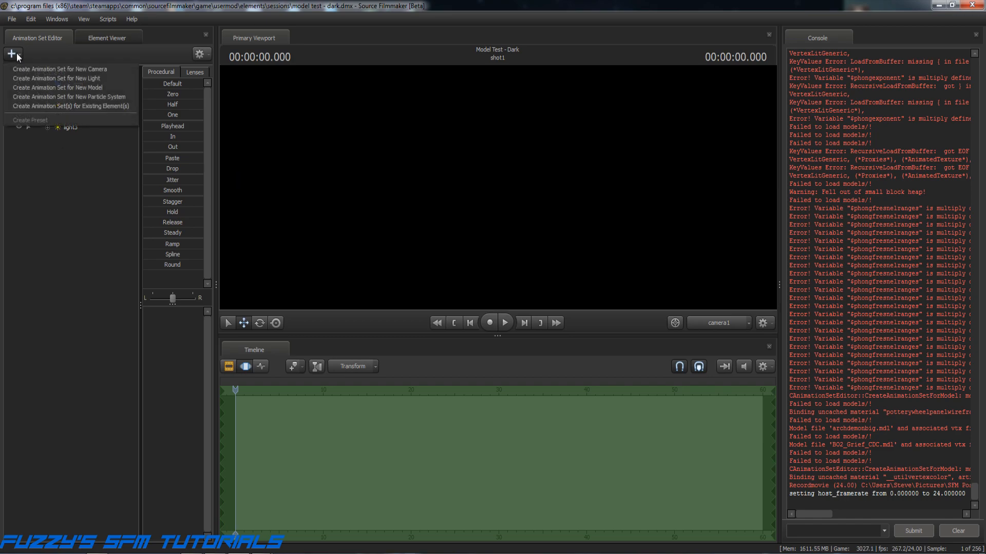
left_click(55, 85)
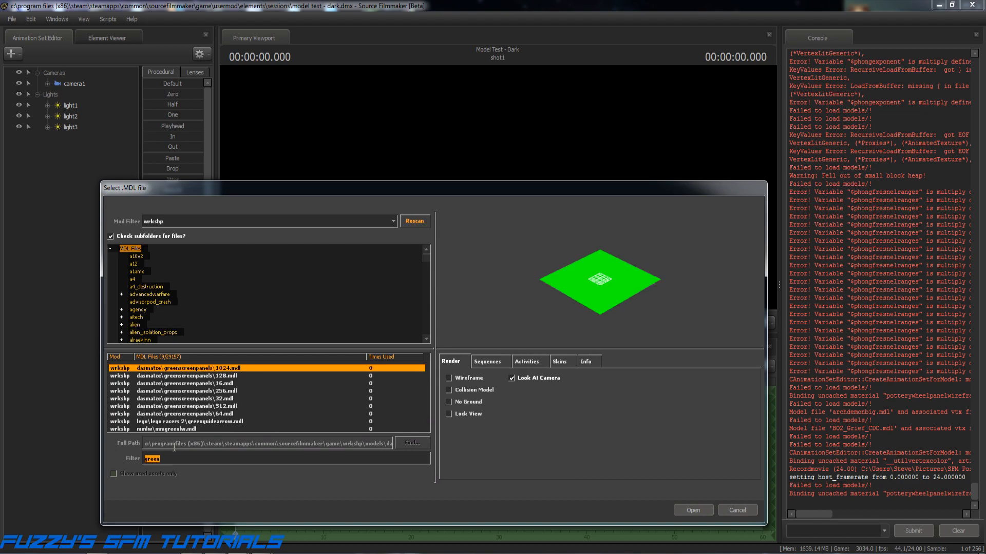
type("star")
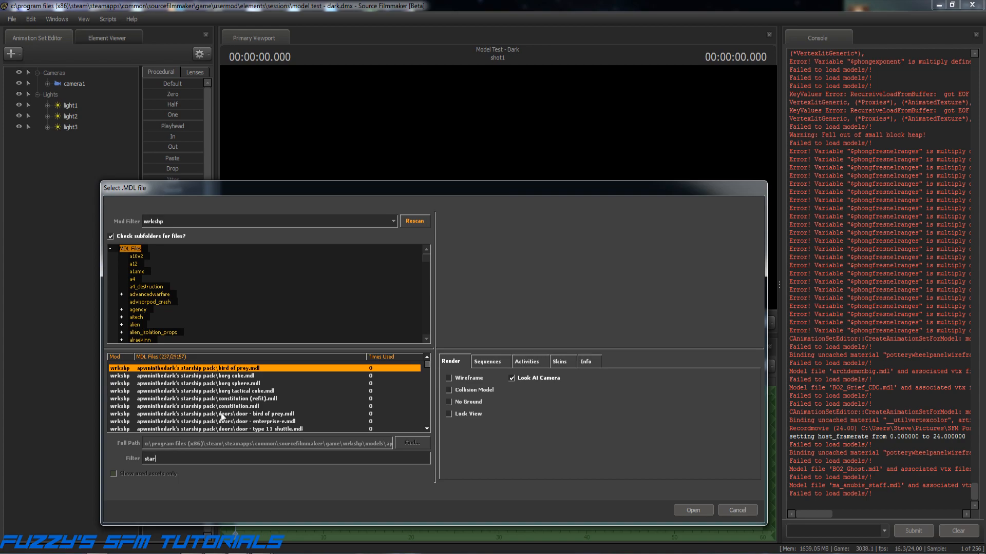
scroll(313, 365, "down", 20)
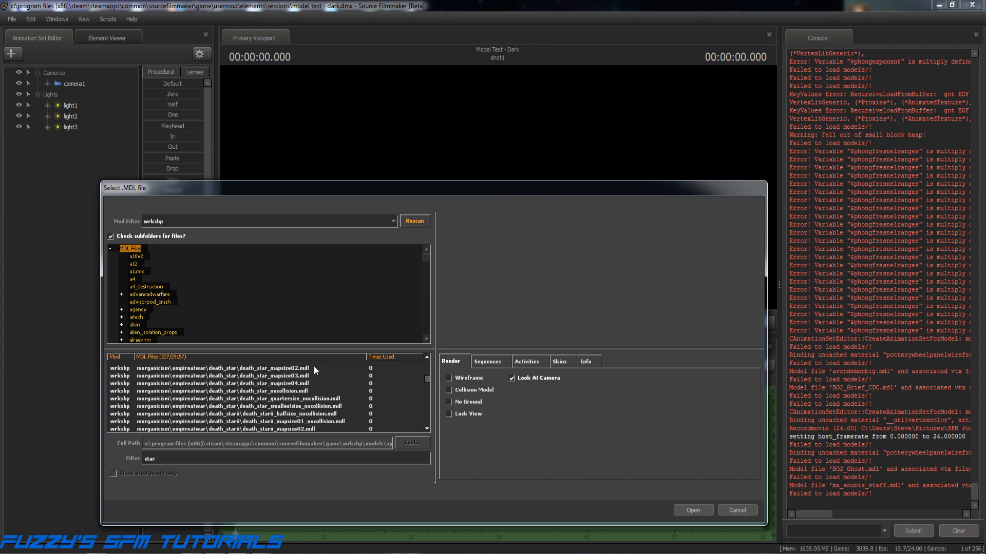
scroll(314, 367, "down", 15)
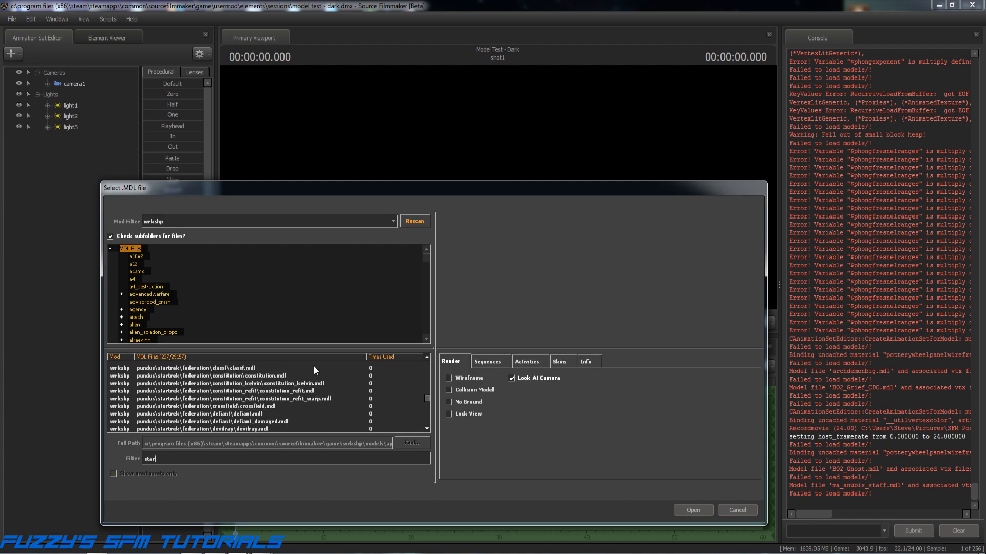
left_click(286, 399)
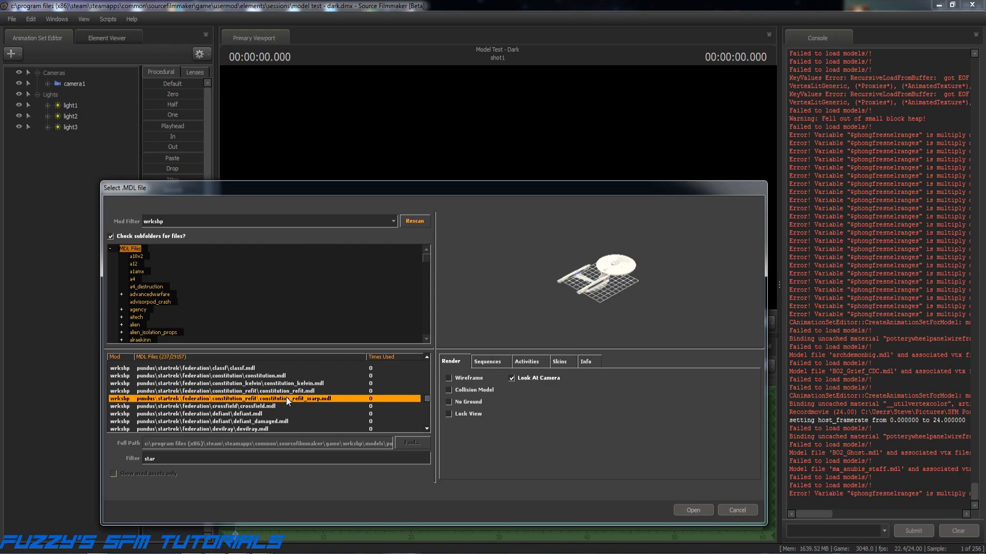
left_click(688, 510)
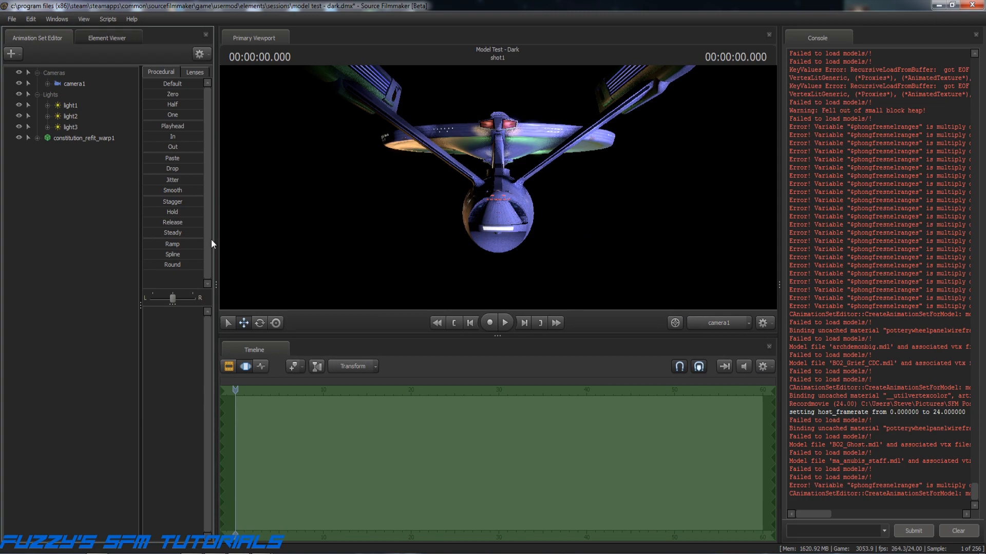
Step: Rotate the constitution_refit_warp1 starship so its front faces the camera at a slight angle, and lower it a little
left_click(60, 137)
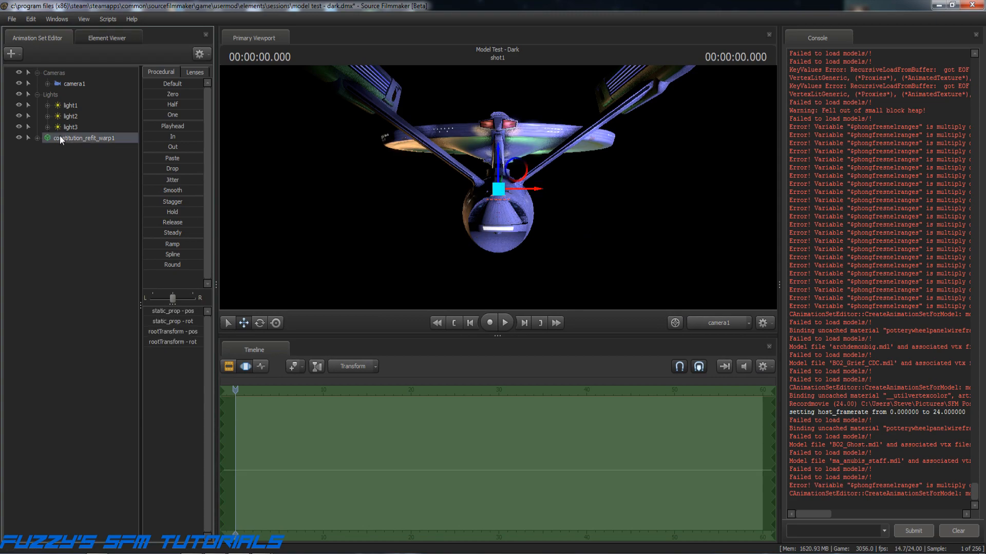
left_click(258, 323)
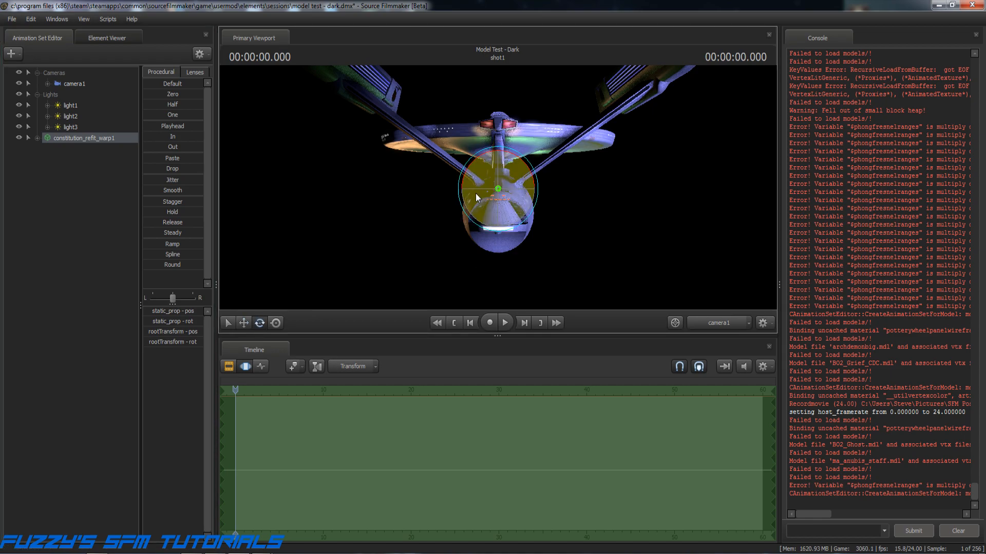
left_click_drag(472, 188, 538, 174)
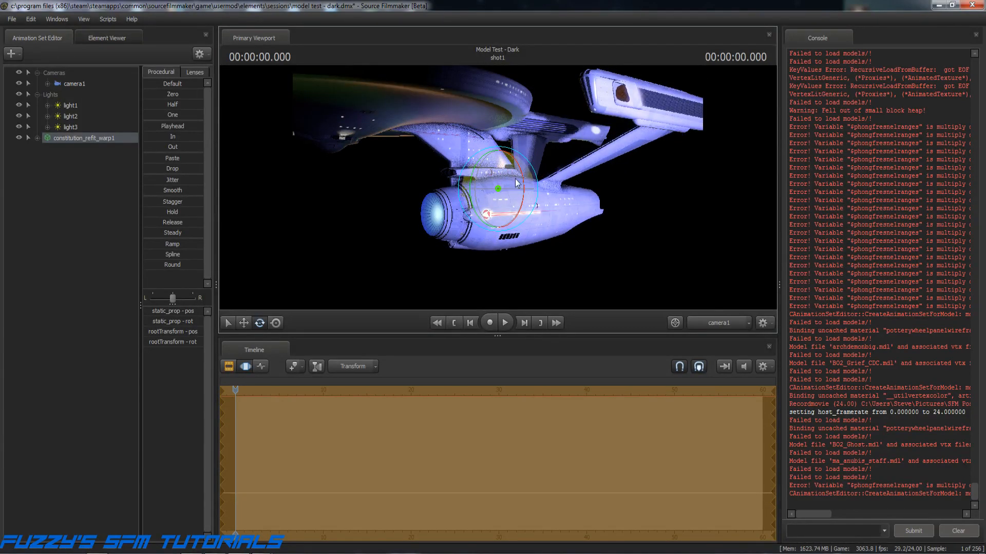
left_click_drag(488, 187, 504, 186)
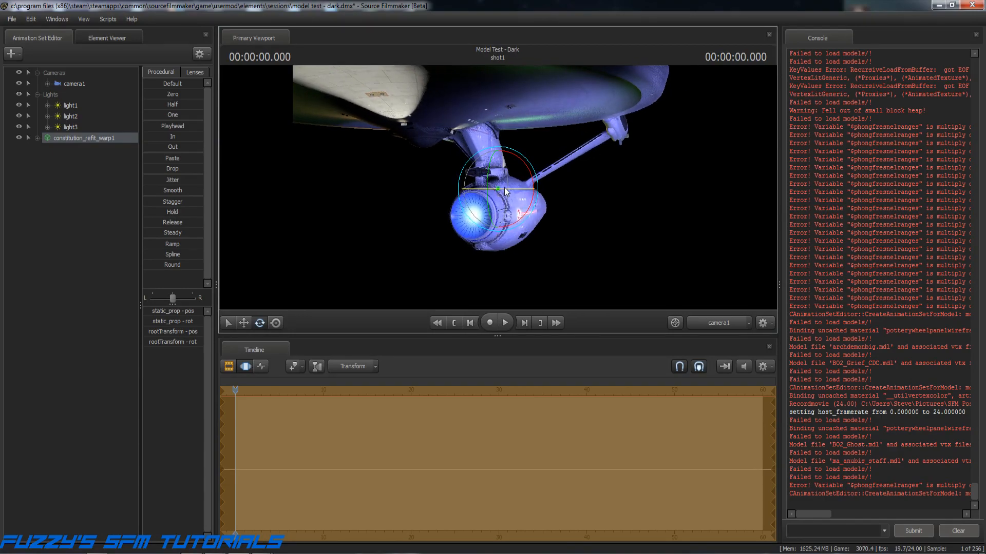
left_click(244, 323)
left_click_drag(497, 150, 497, 170)
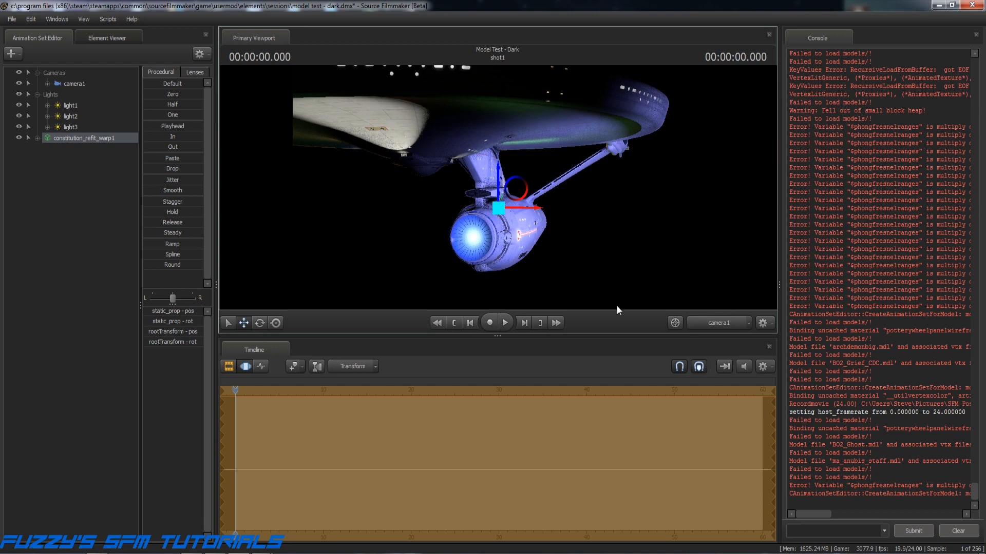
Step: Move the starship farther from camera1, using the work camera, and lower it slightly so the whole ship fits centrally in the shot
left_click(713, 323)
key("a")
left_click_drag(498, 188, 451, 181)
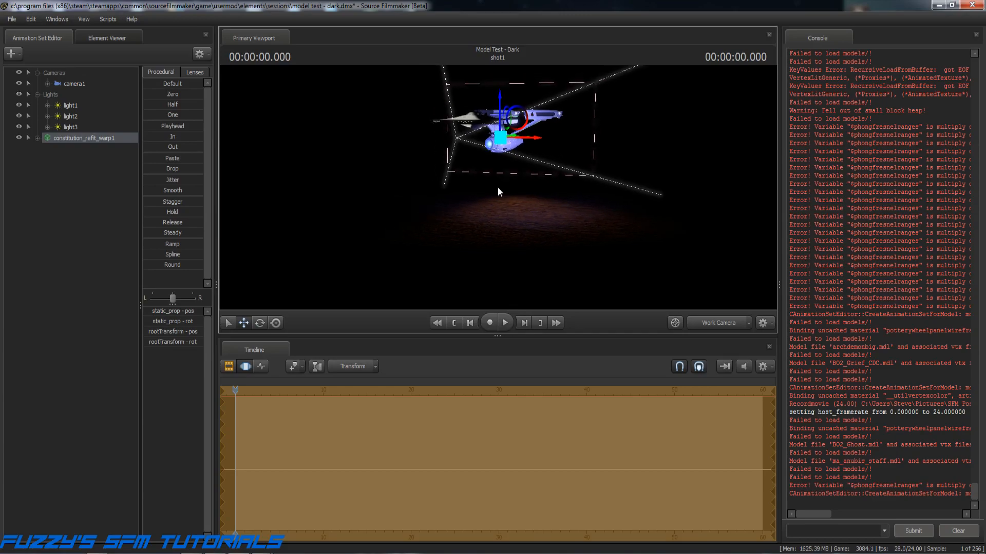
key("s")
key("w")
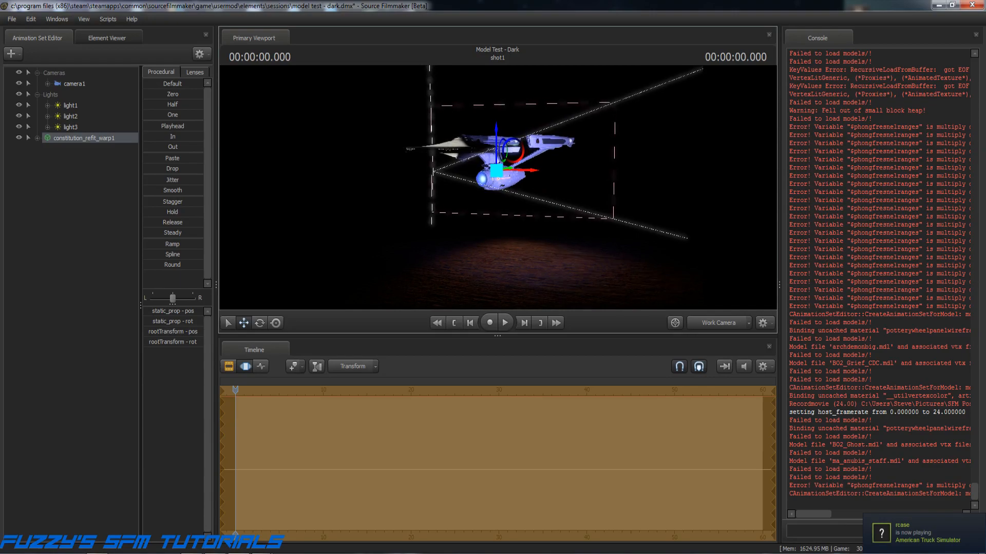
key("z")
left_click_drag(509, 203, 551, 170)
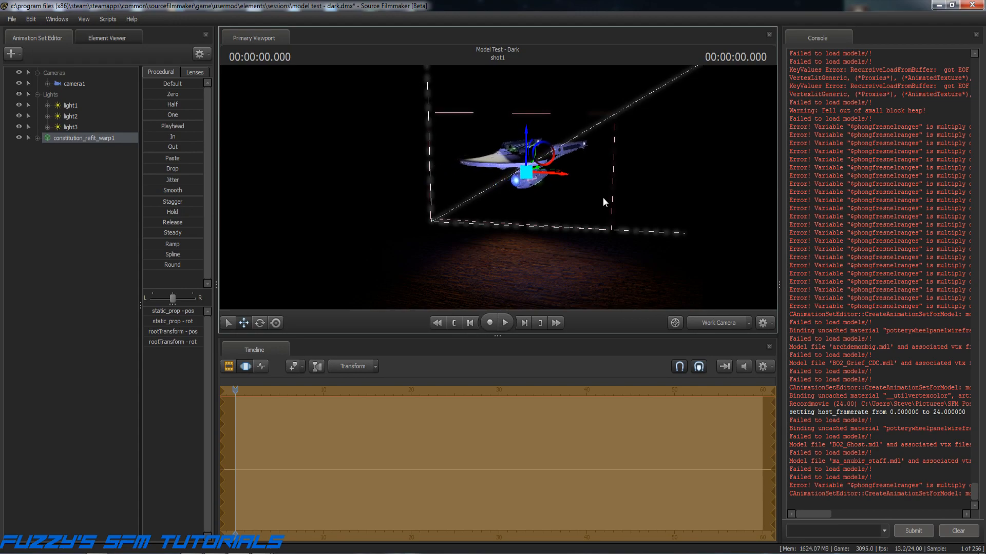
left_click(711, 320)
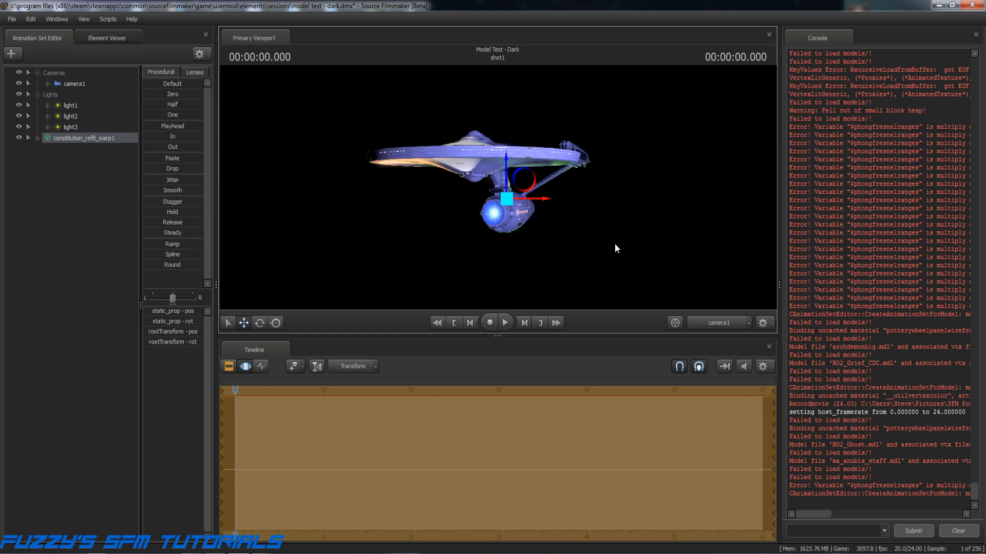
left_click_drag(505, 161, 504, 171)
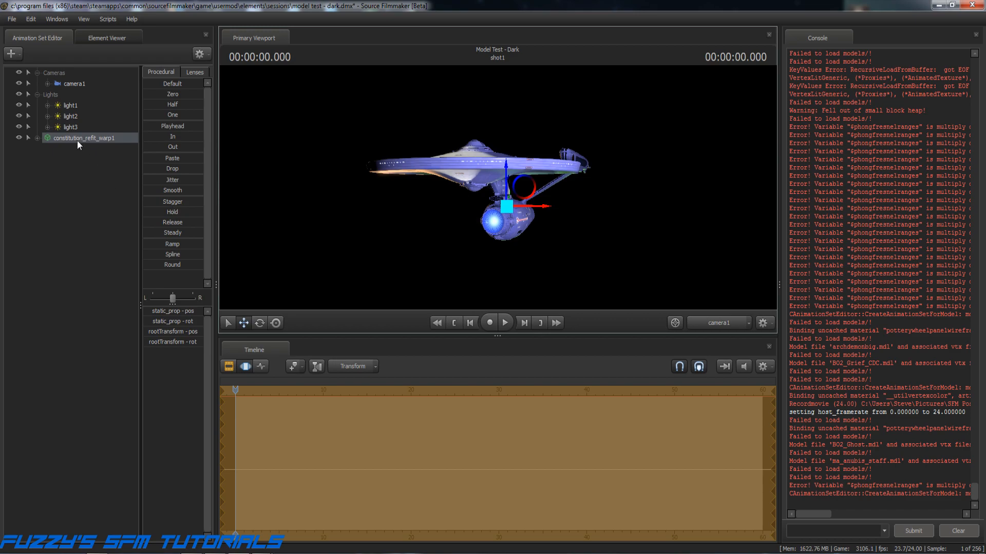
Step: View the starship's saucer up close with the work camera and set the model's skin to 6
left_click(698, 322)
mouse_move(497, 188)
left_mouse_down()
mouse_move(477, 149)
mouse_move(462, 161)
mouse_move(503, 177)
left_mouse_up()
key("w")
key("a")
left_click_drag(306, 225, 308, 225)
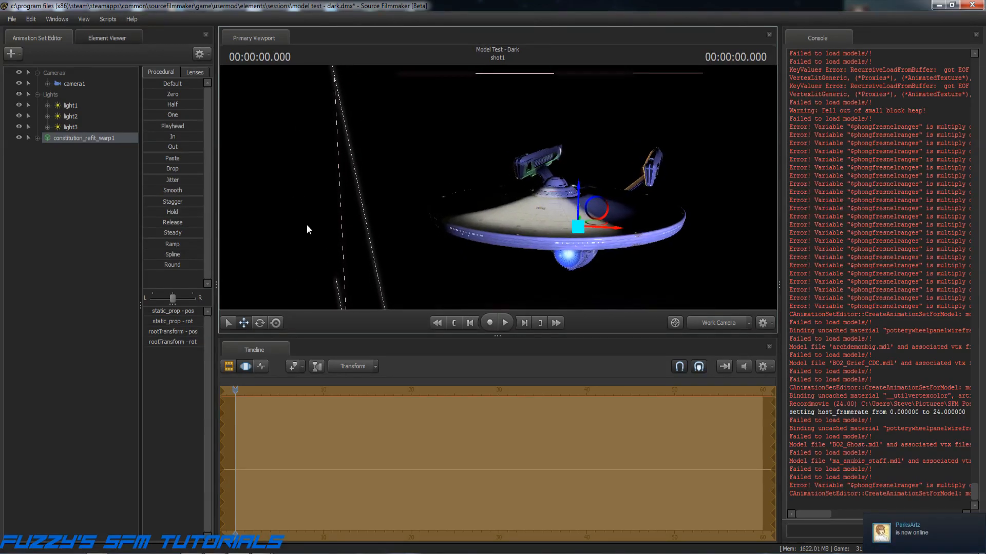
right_click(66, 137)
mouse_move(116, 279)
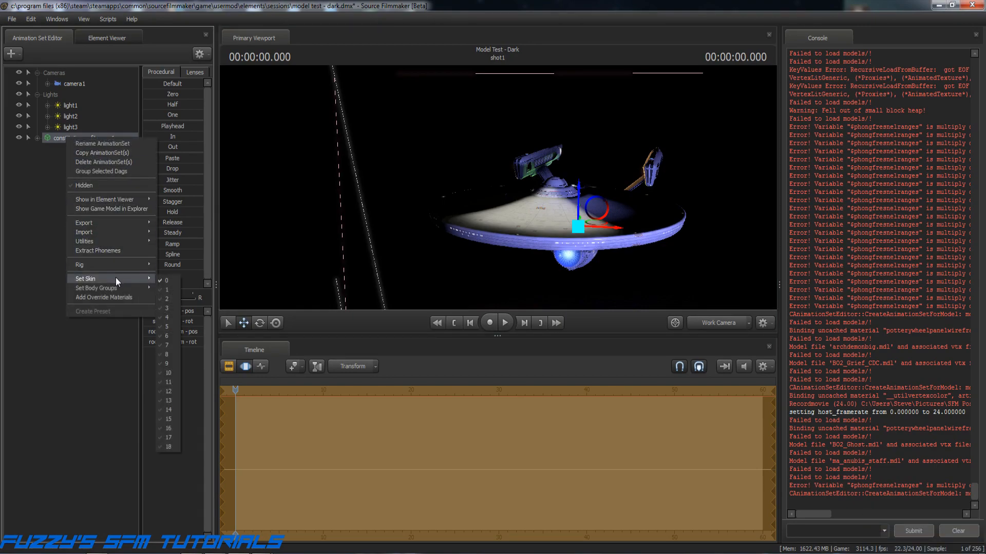
left_click(170, 336)
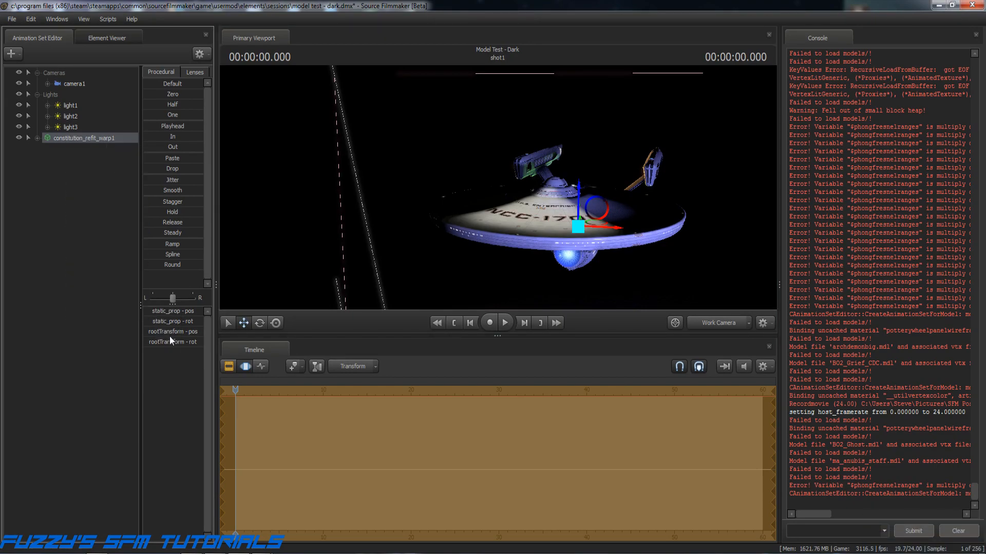
Step: Set the starship model's skin to 7 and return to the camera1 view
left_click_drag(566, 266, 498, 190)
right_click(59, 138)
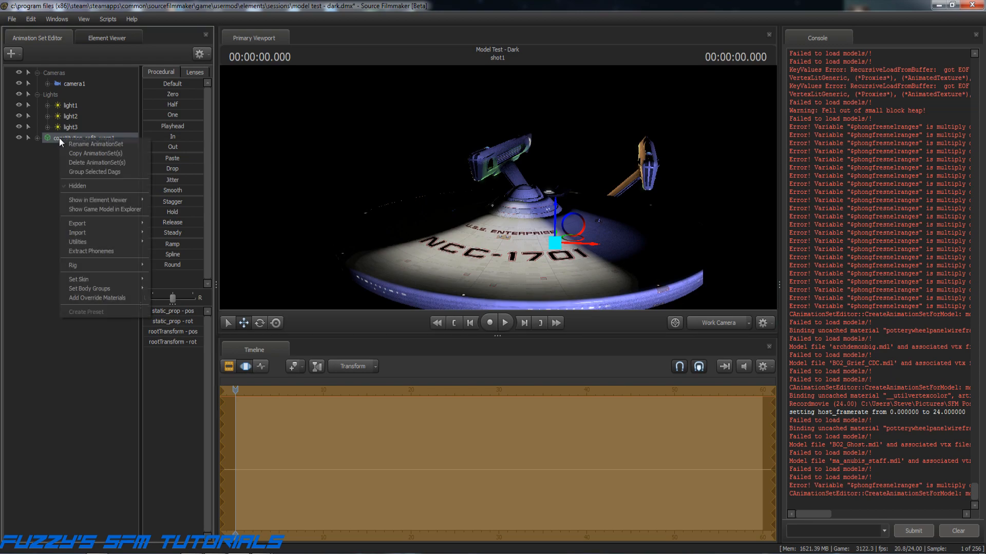
mouse_move(112, 279)
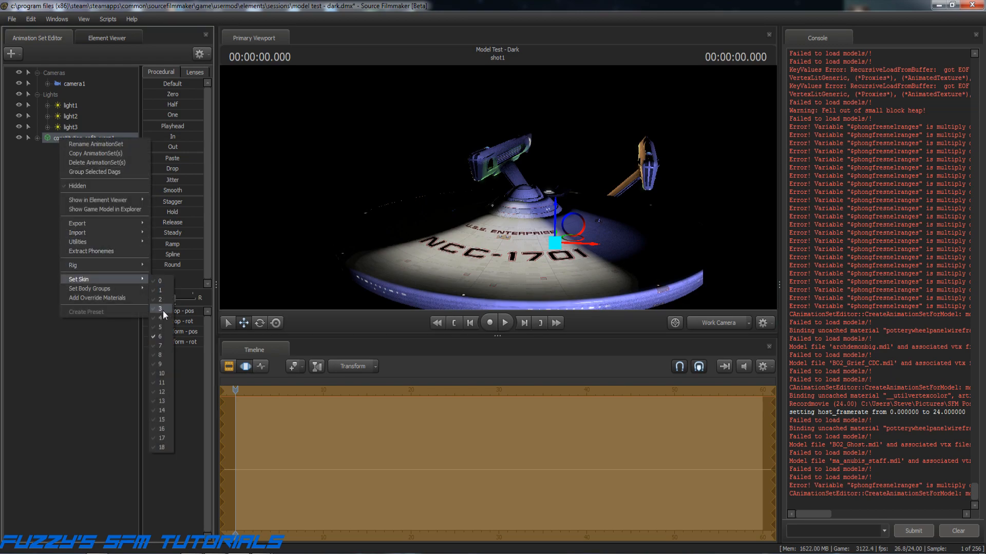
left_click(158, 346)
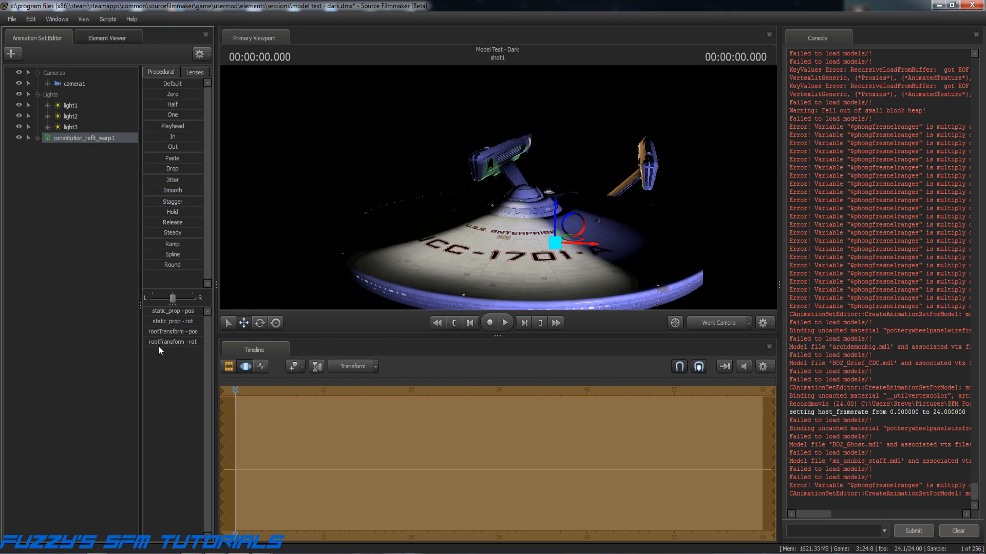
left_click(728, 321)
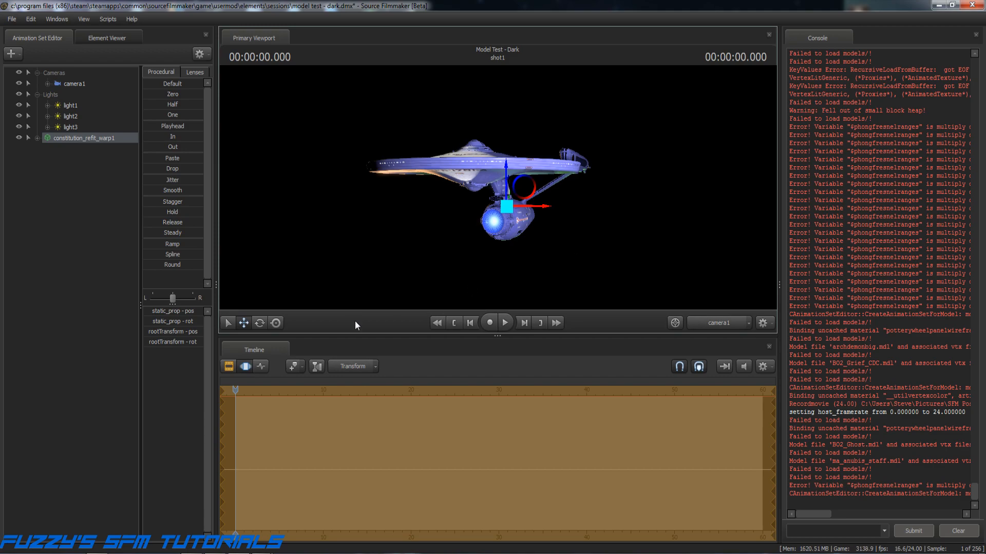
Step: Look through light1 and reposition it slightly closer with the starship centred in its beam, then check the lighting from camera1
left_click(69, 105)
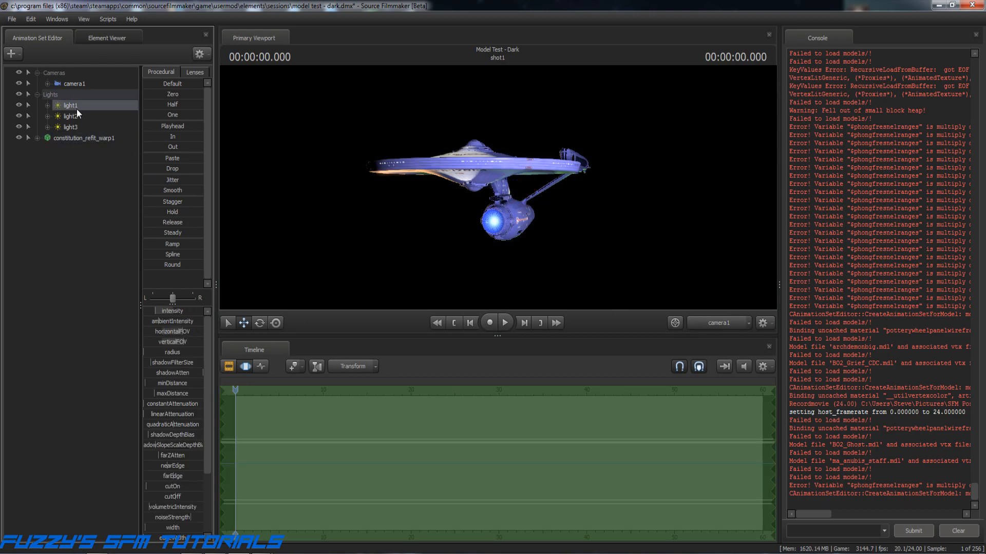
left_click_drag(75, 107, 457, 199)
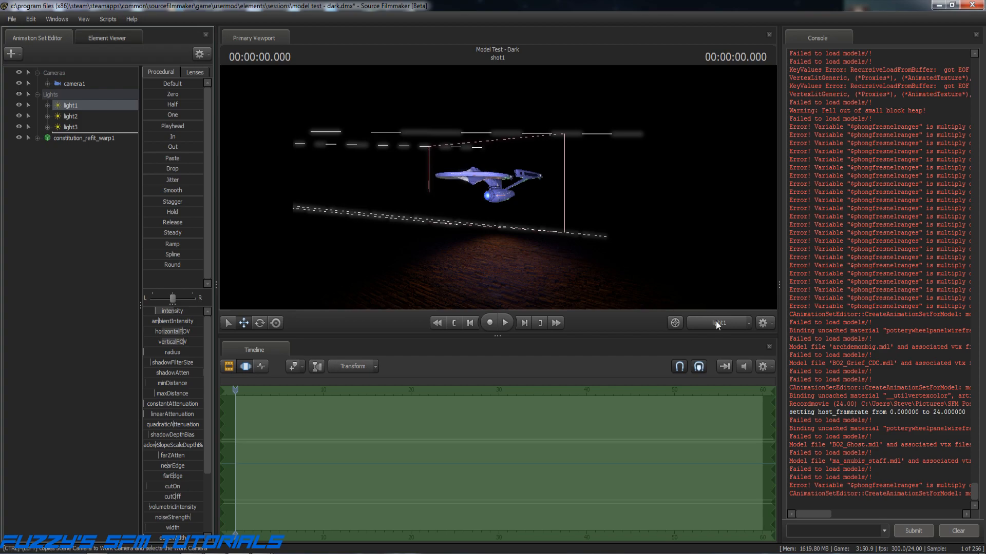
left_click_drag(516, 270, 557, 281)
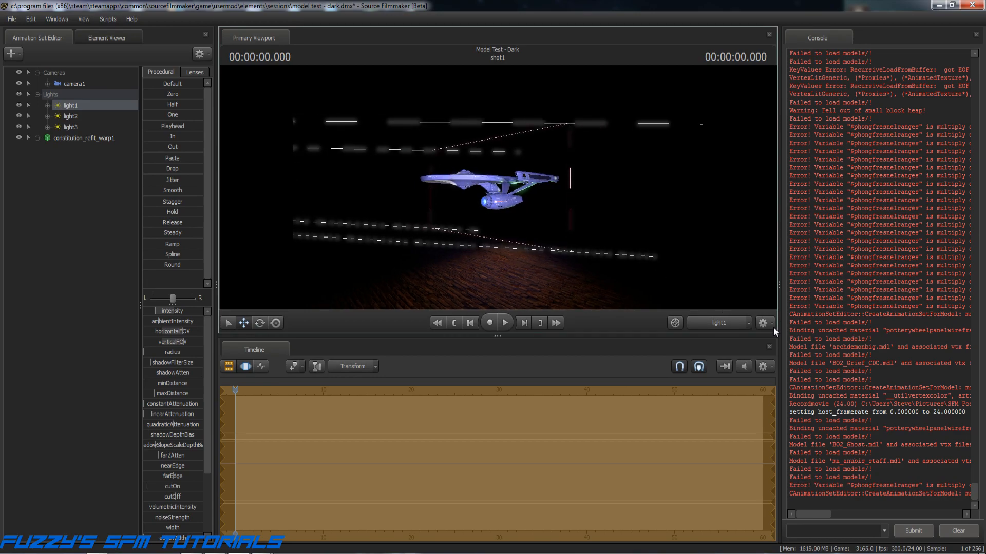
left_click(701, 325)
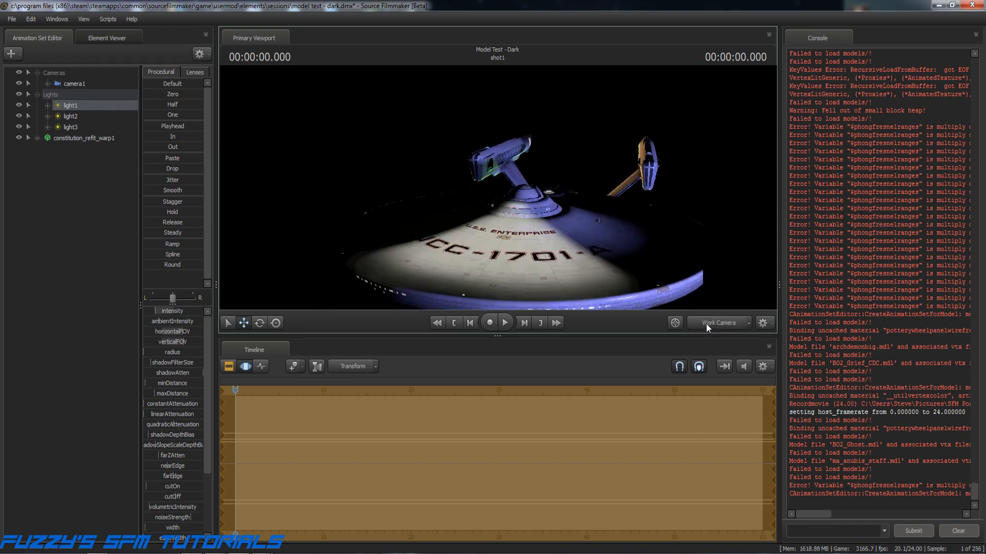
left_click(706, 323)
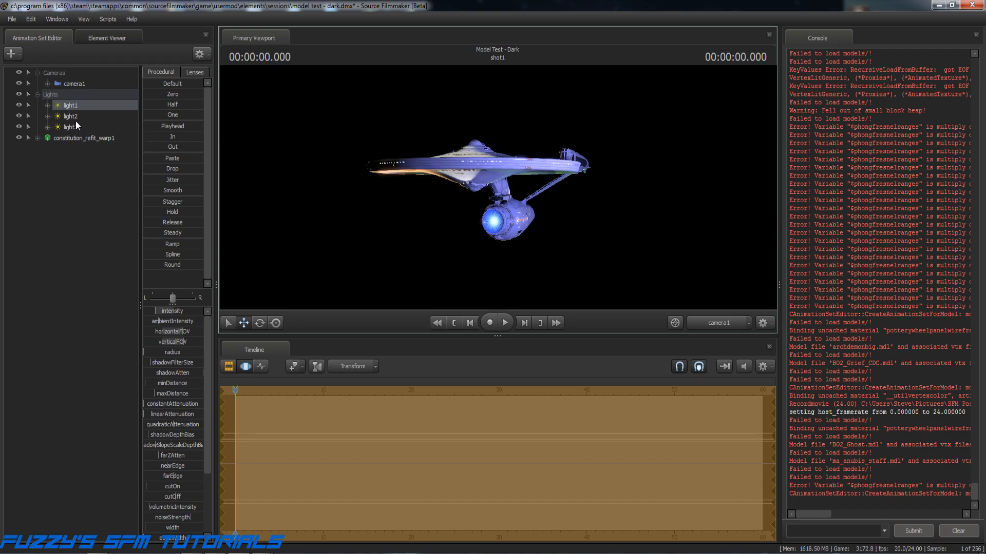
Step: Look through light2 and reposition it so its beam is centred on the starship from behind
left_click(60, 116)
left_click_drag(405, 209, 428, 211)
mouse_move(541, 214)
left_mouse_down()
mouse_move(525, 208)
mouse_move(532, 183)
left_mouse_up()
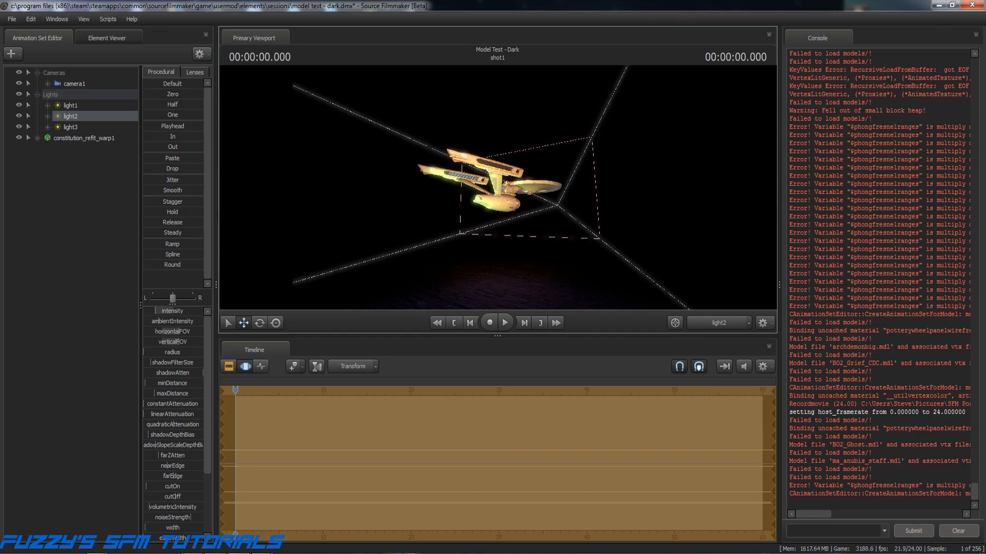
key("d")
left_click_drag(533, 183, 529, 185)
key("a")
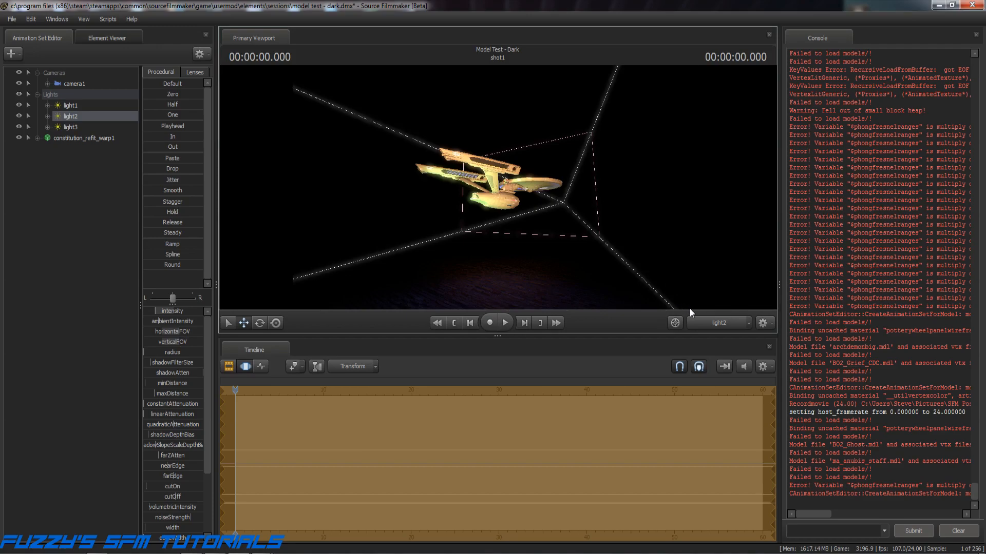
Step: Look through light3 and reposition it so its beam covers the starship from below, checking the lighting from camera1 before and after
left_click(711, 322)
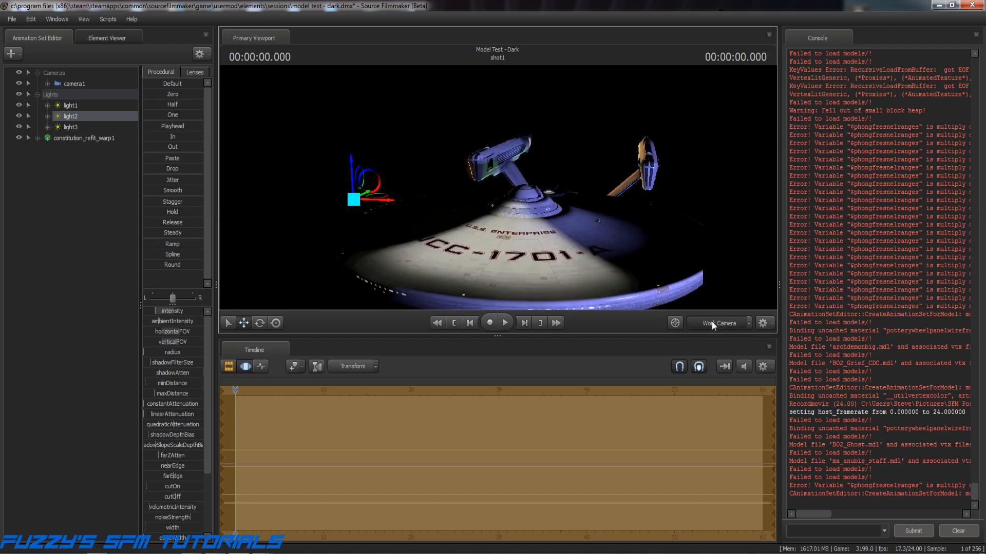
left_click(711, 322)
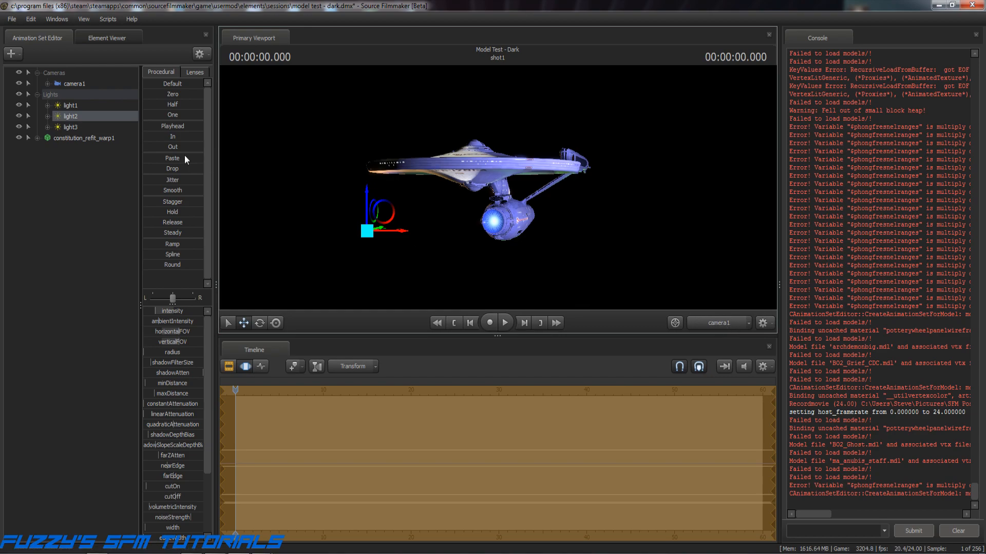
left_click(72, 128)
left_click_drag(75, 128, 539, 242)
key("d")
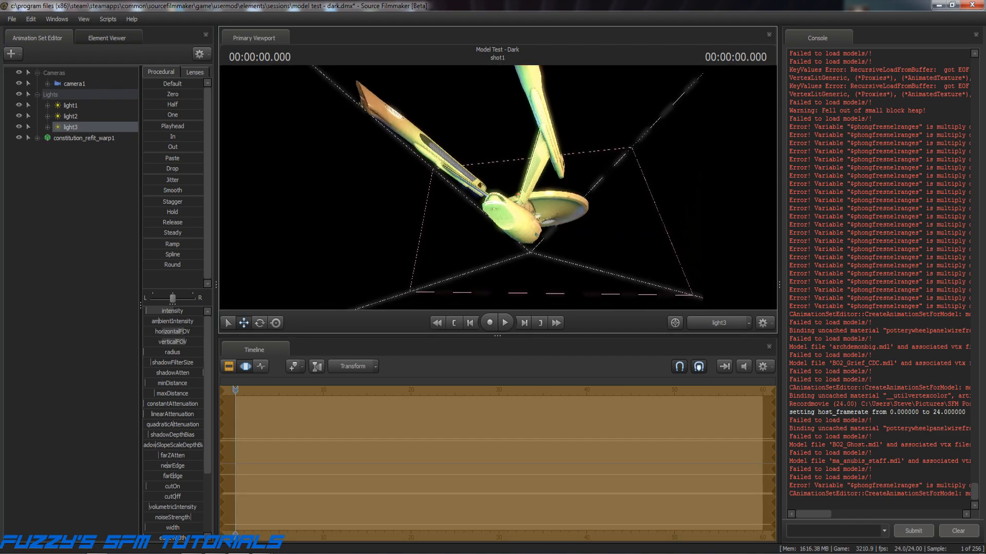
key("x")
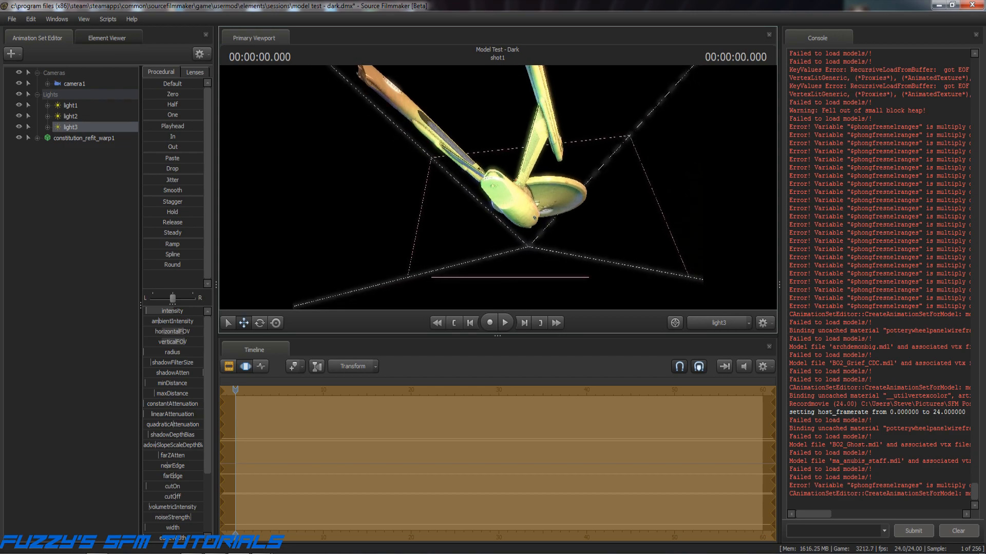
key("d")
left_click_drag(539, 241, 532, 200)
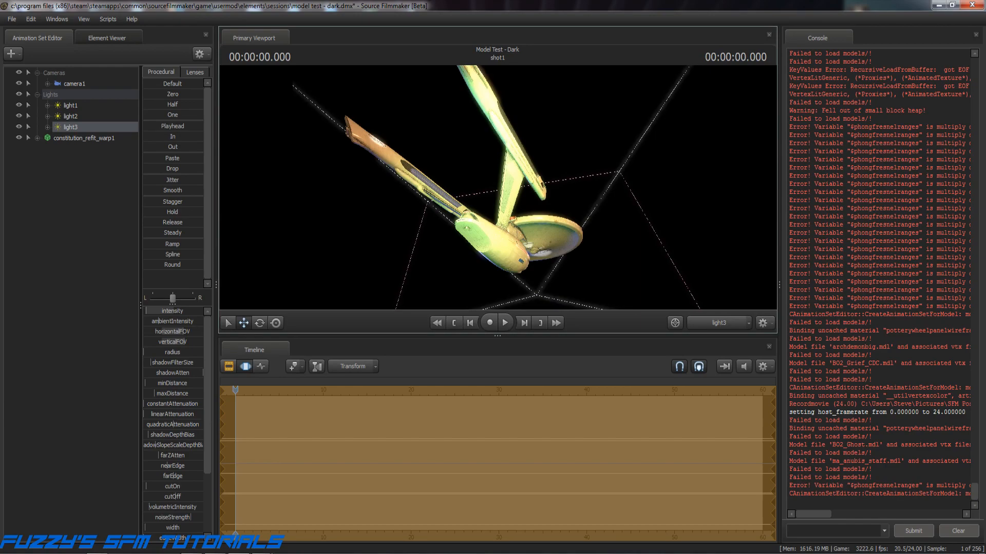
left_click(710, 318)
left_click(713, 322)
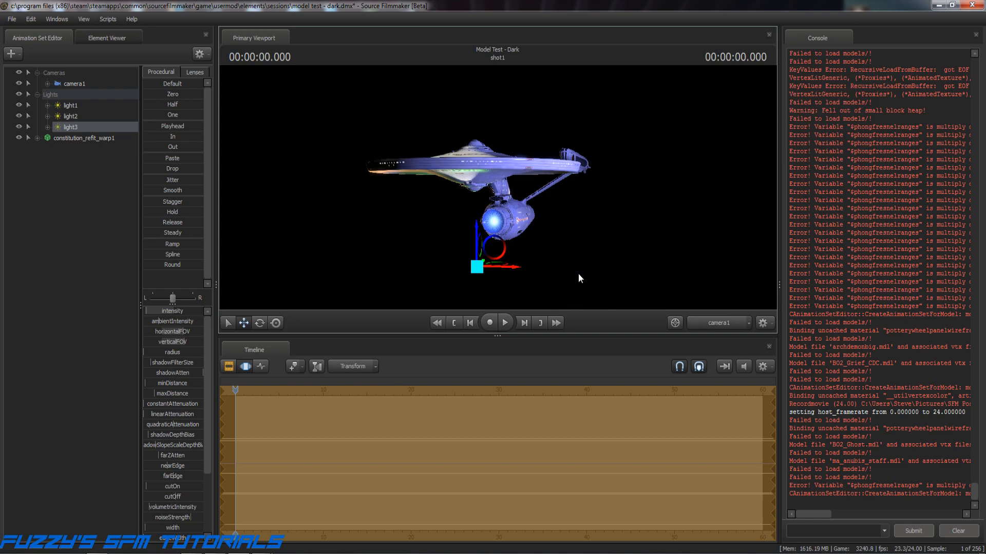
key("Return")
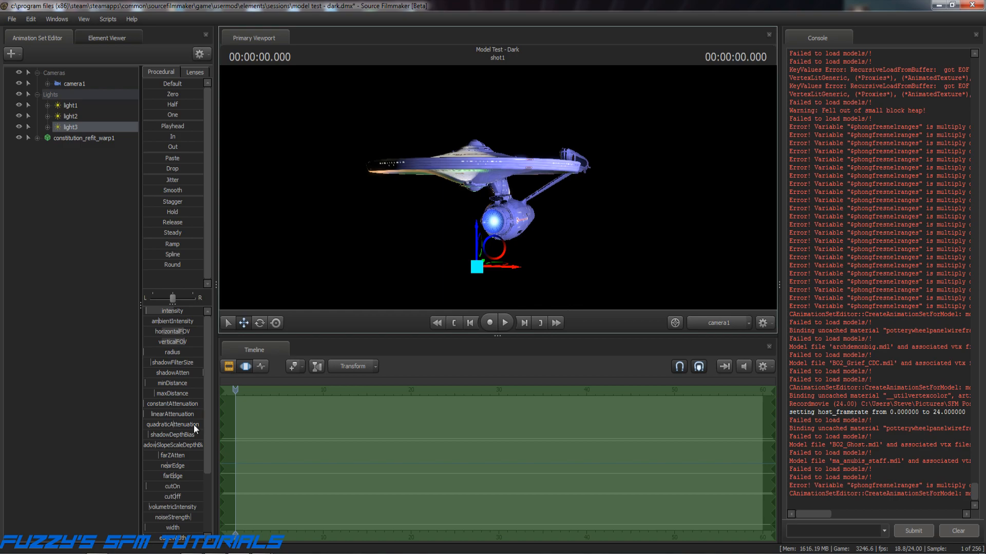
Step: Bring up light3's colour controls and examine the space background image in Windows Photo Viewer as a lighting colour reference
left_click_drag(205, 445, 208, 539)
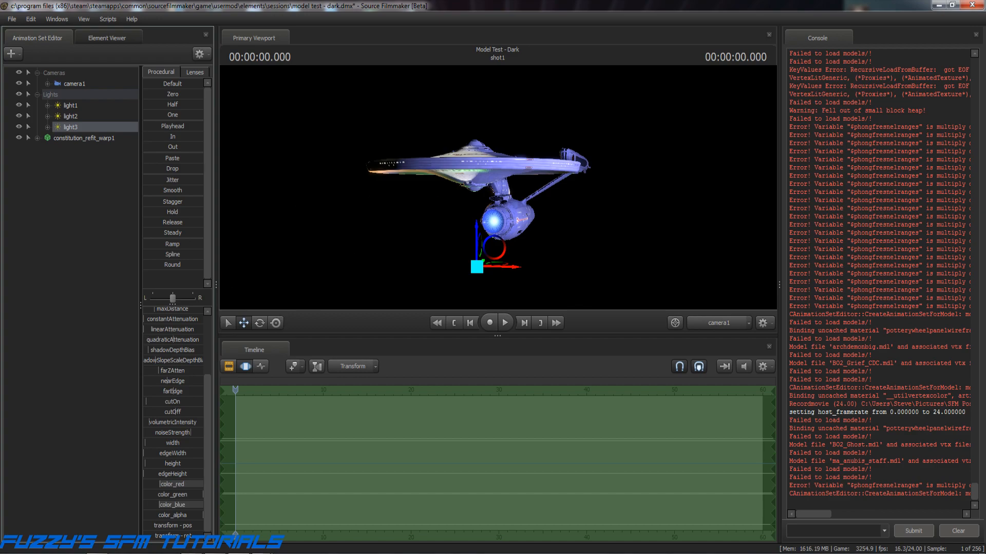
mouse_move(211, 542)
left_click(227, 502)
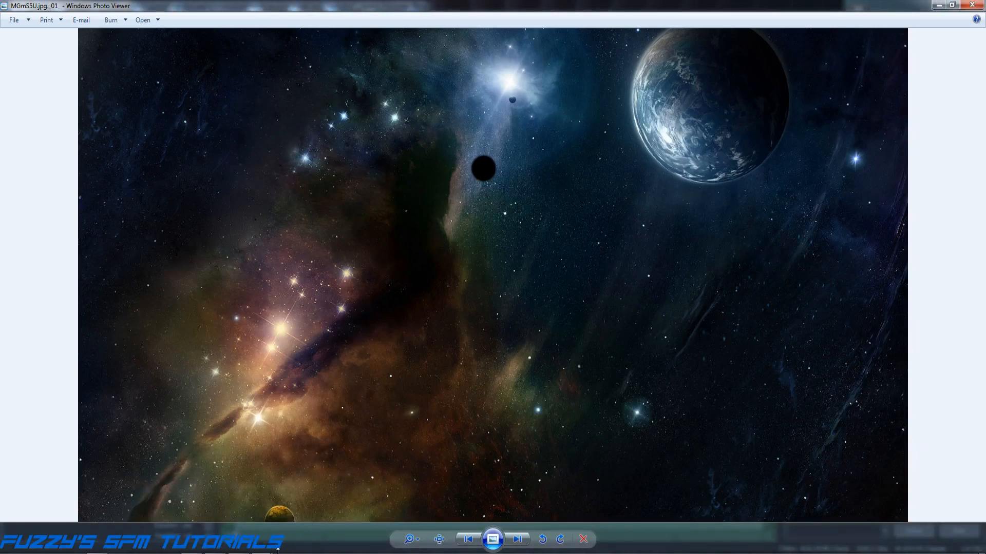
mouse_move(263, 550)
left_click(365, 475)
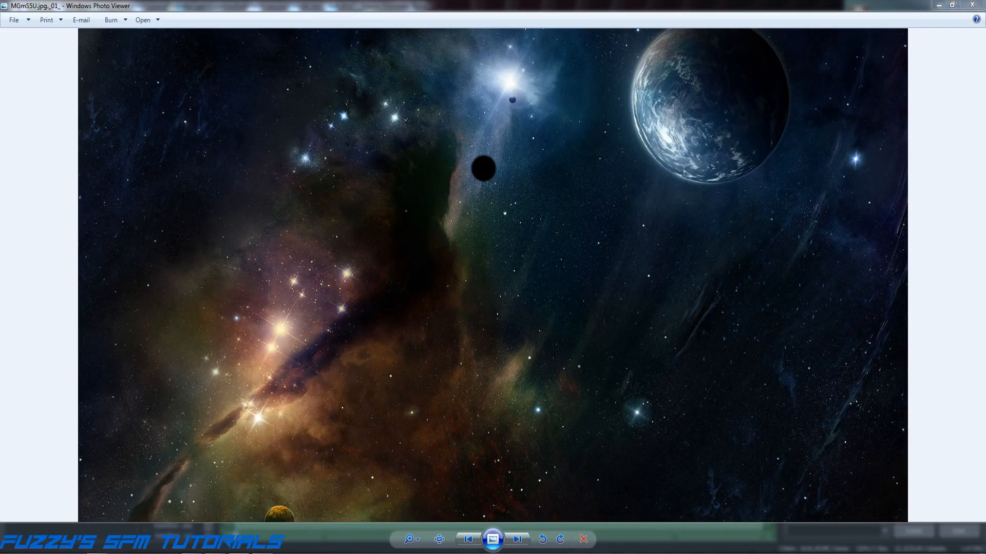
left_click(238, 553)
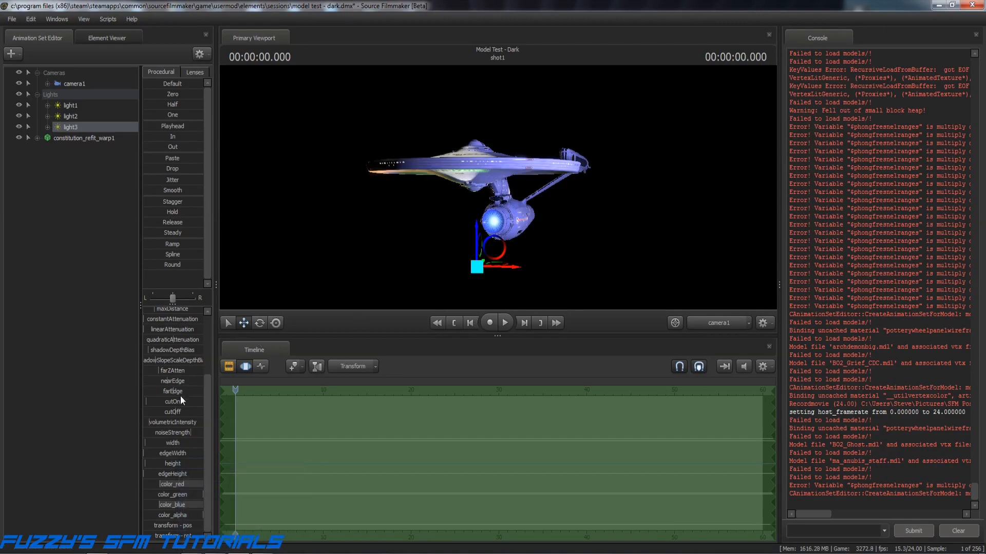
Step: Lower light1's color_red to give the starship a deeper blue tint and apply the change
left_click(69, 106)
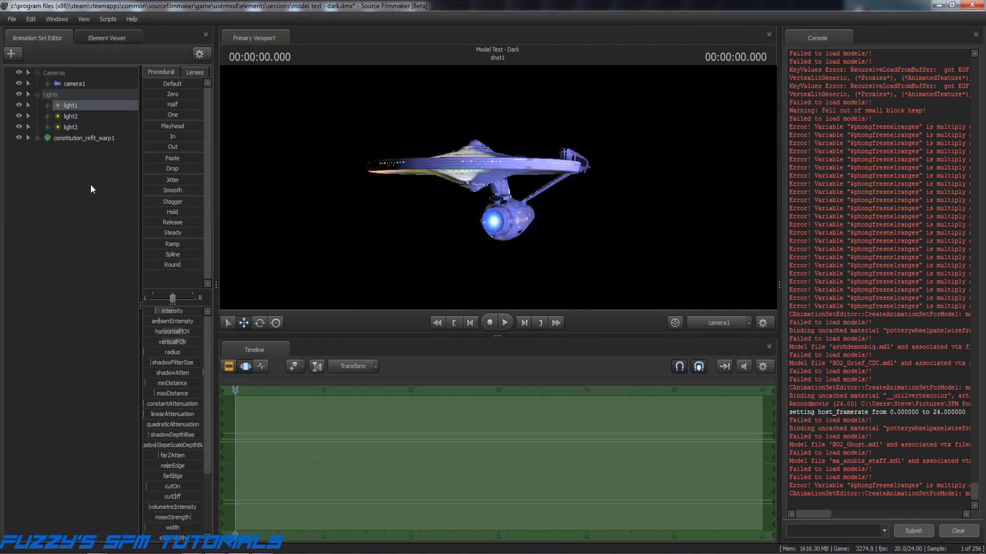
mouse_move(208, 435)
left_mouse_down()
mouse_move(208, 504)
mouse_move(154, 495)
mouse_move(156, 485)
left_mouse_up()
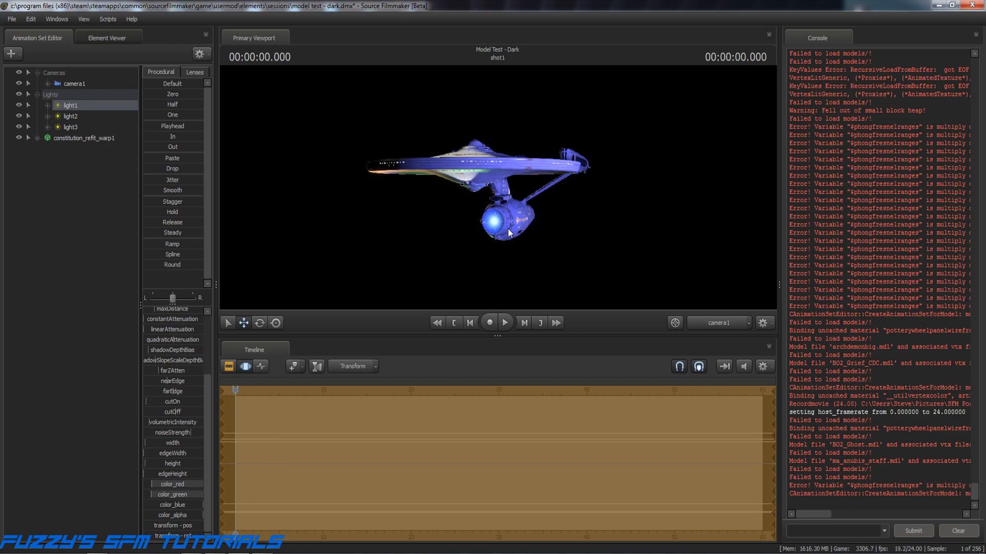
key("Return")
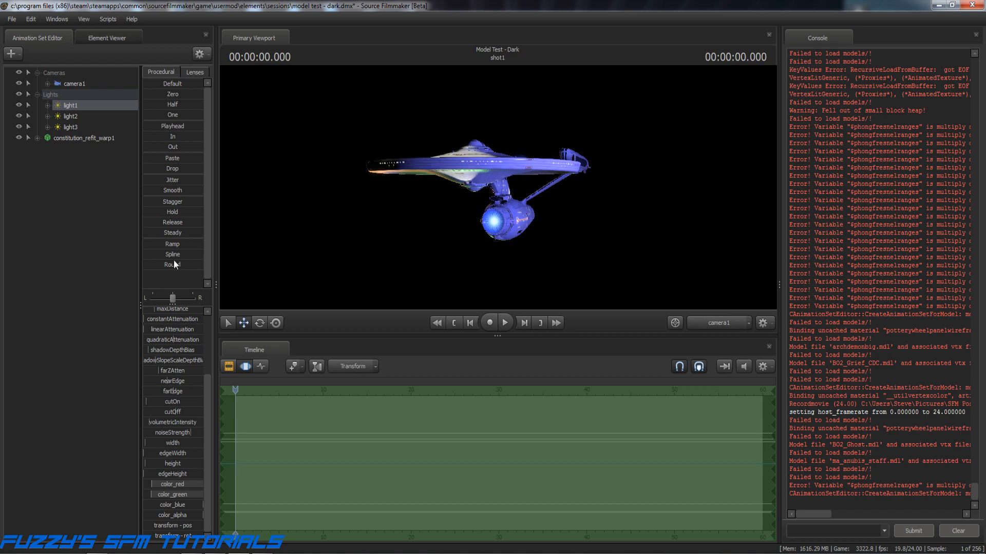
Step: Adjust camera1's focalDistance slightly and save the session
left_click(66, 84)
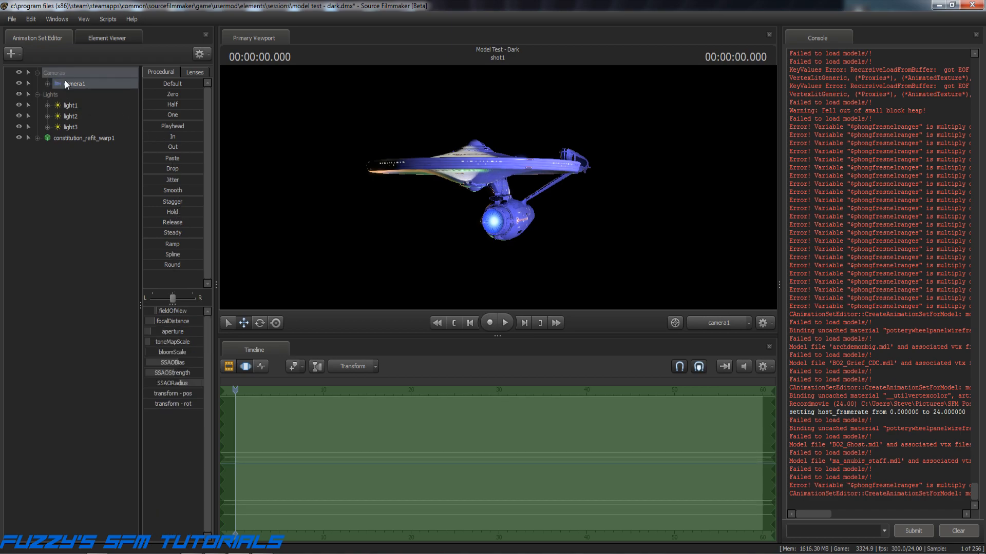
left_click_drag(159, 322, 159, 323)
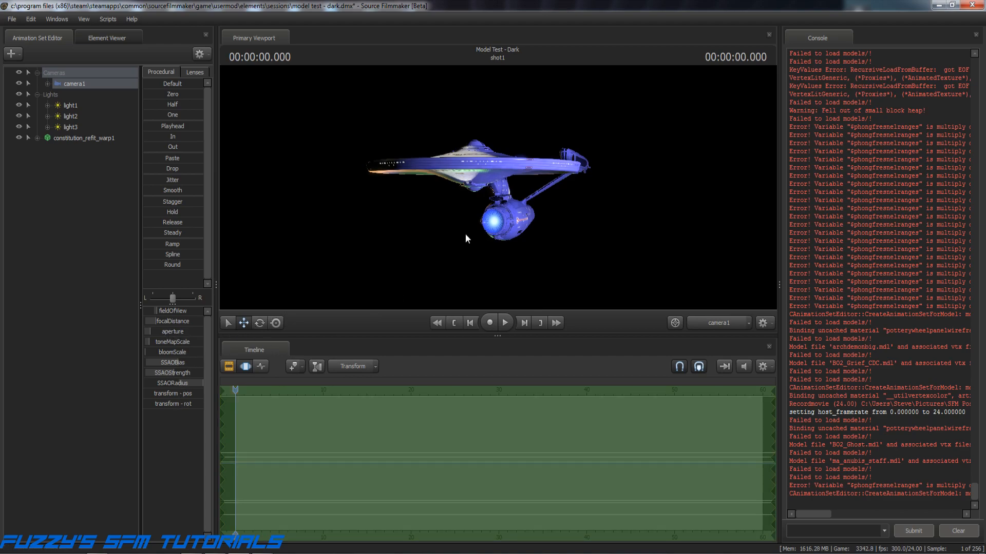
left_click(228, 367)
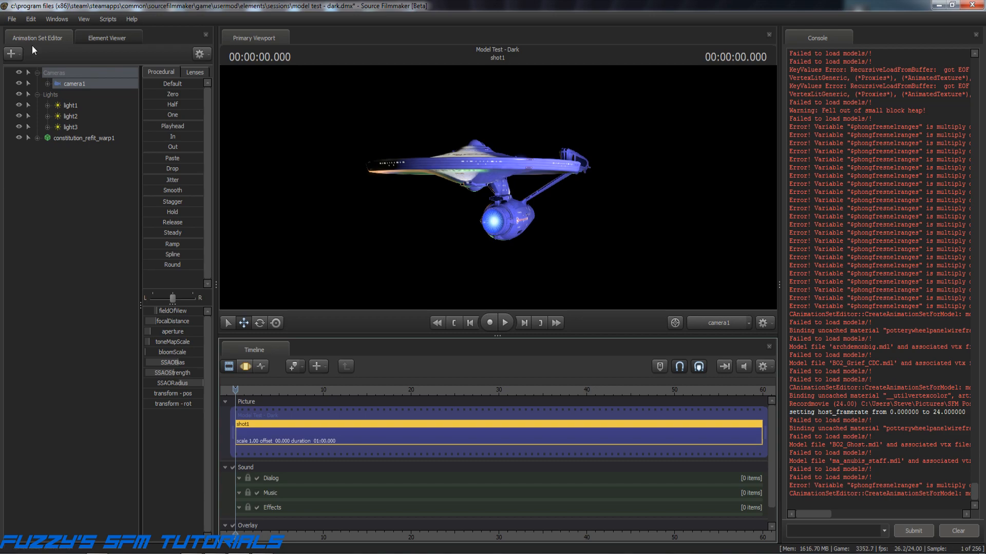
left_click(12, 20)
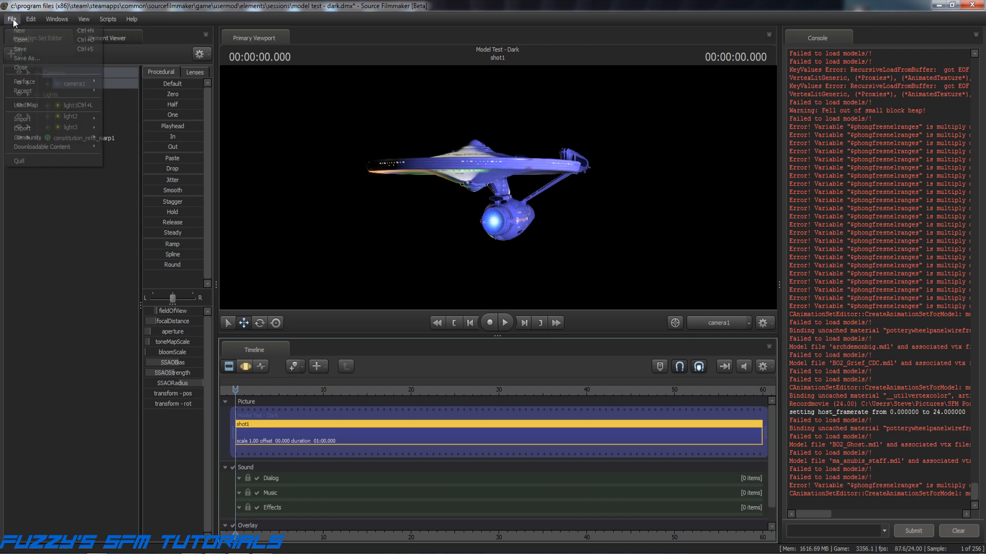
left_click(20, 49)
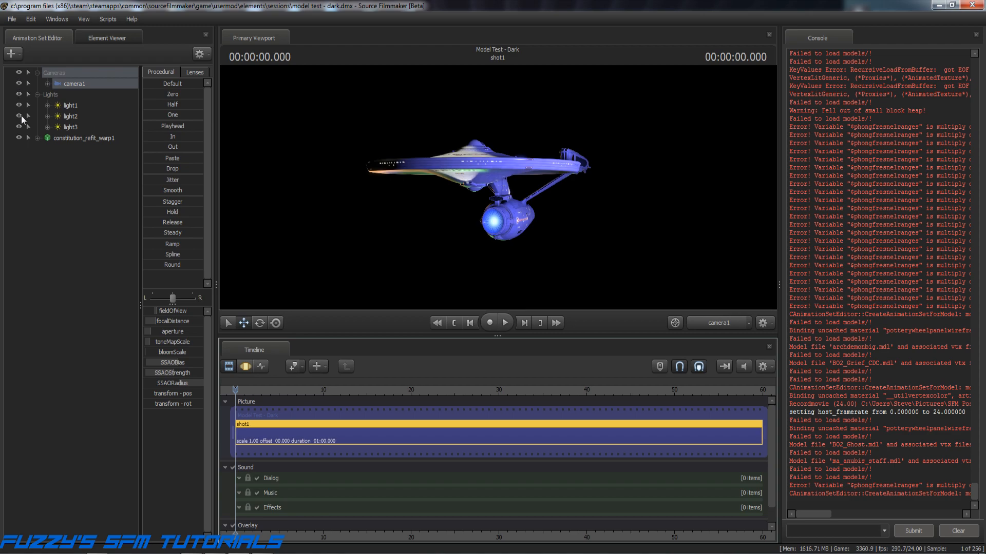
Step: Add a new animation set using the dasmatze greenscreenpanels 1024.mdl model, filtering the model list by "gree"
left_click(250, 367)
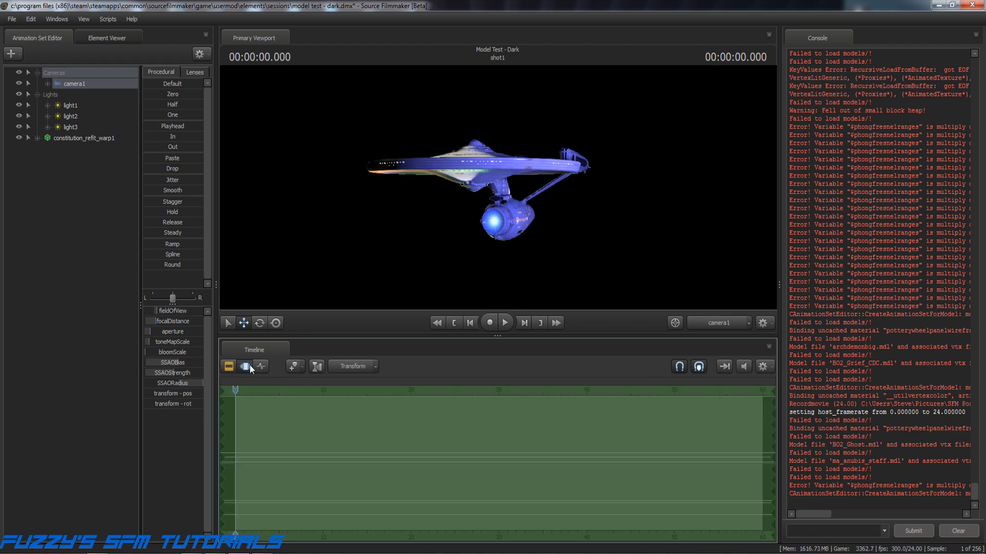
left_click(11, 54)
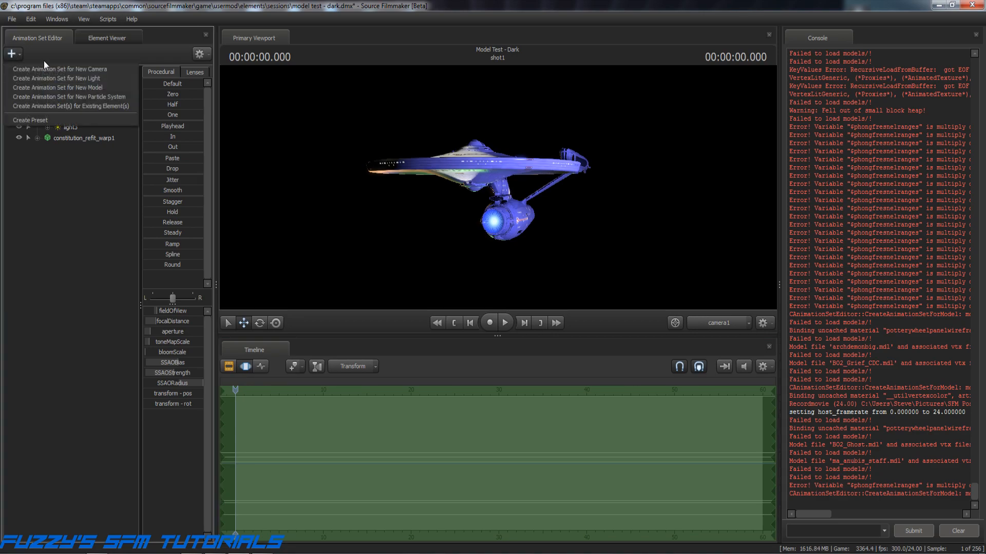
left_click(66, 88)
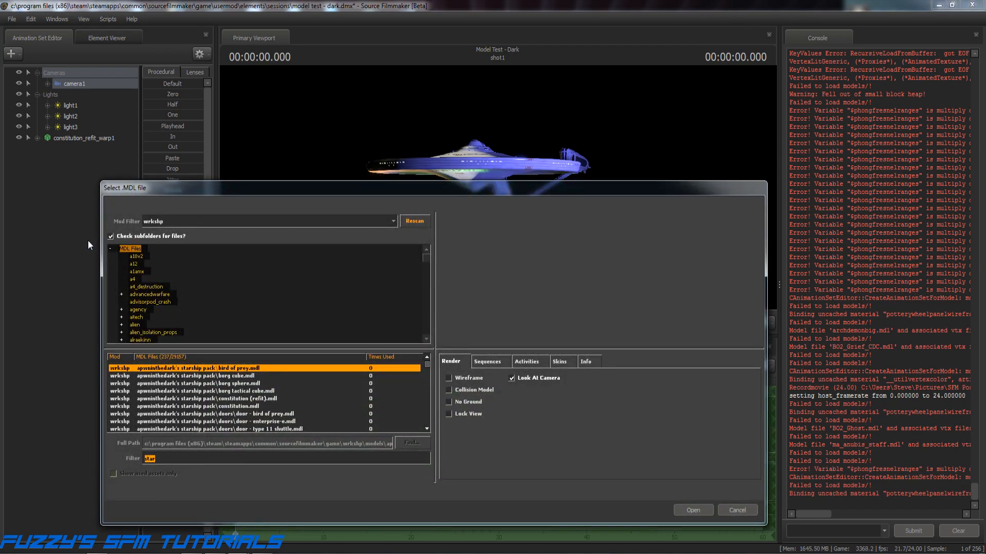
type("greeb")
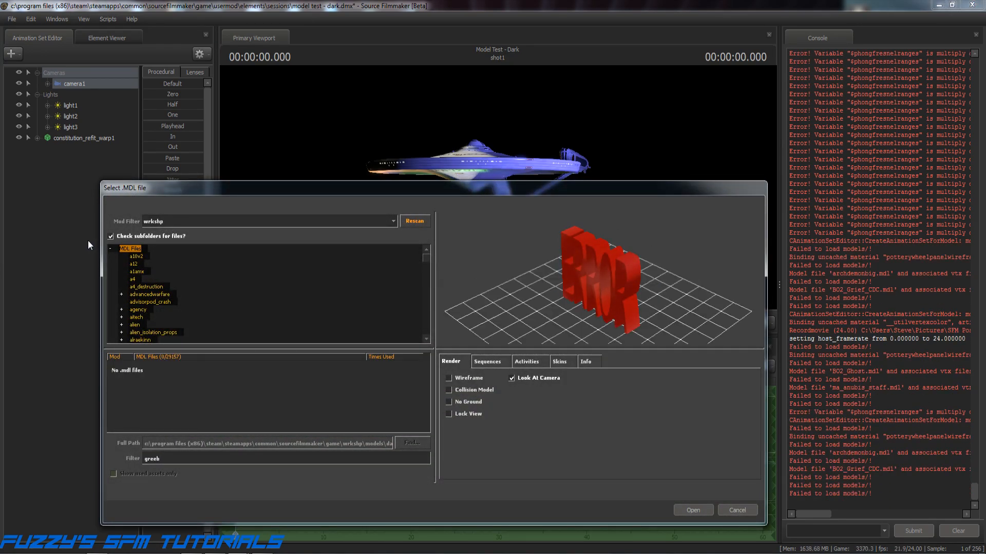
key("BackSpace")
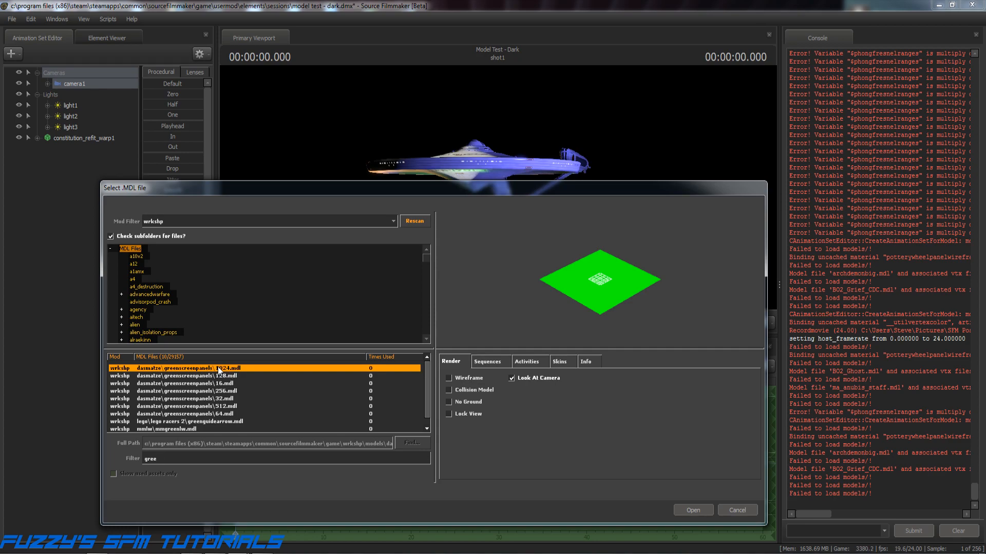
left_click(692, 510)
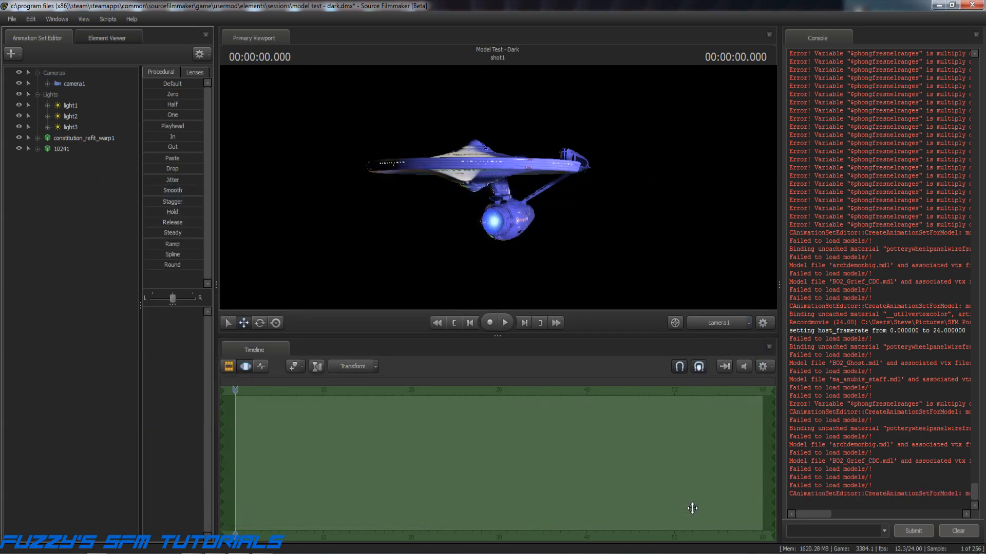
Step: Rotate the 10241 panel upright so it fills the camera1 view behind the starship
left_click(63, 150)
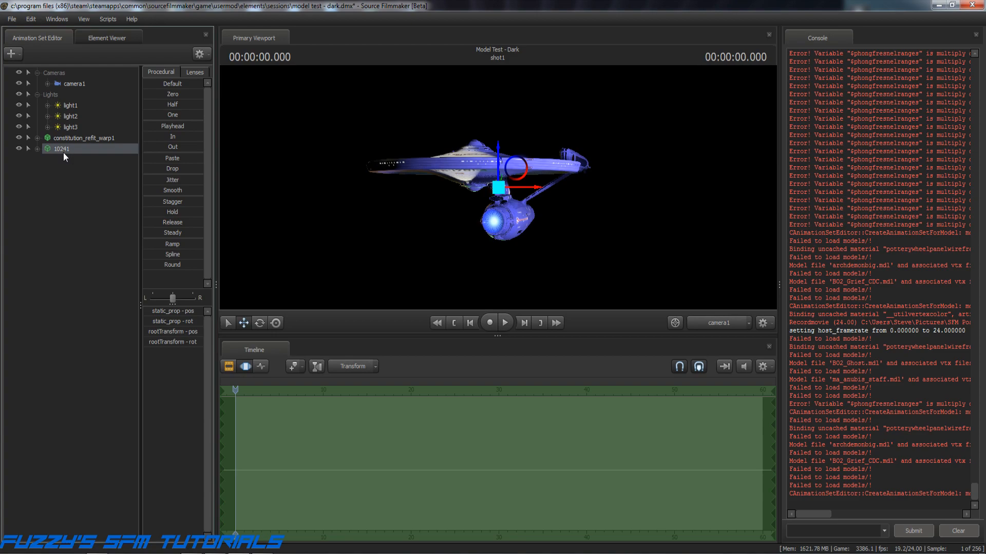
left_click(260, 323)
left_click(497, 162)
left_click_drag(496, 158, 492, 216)
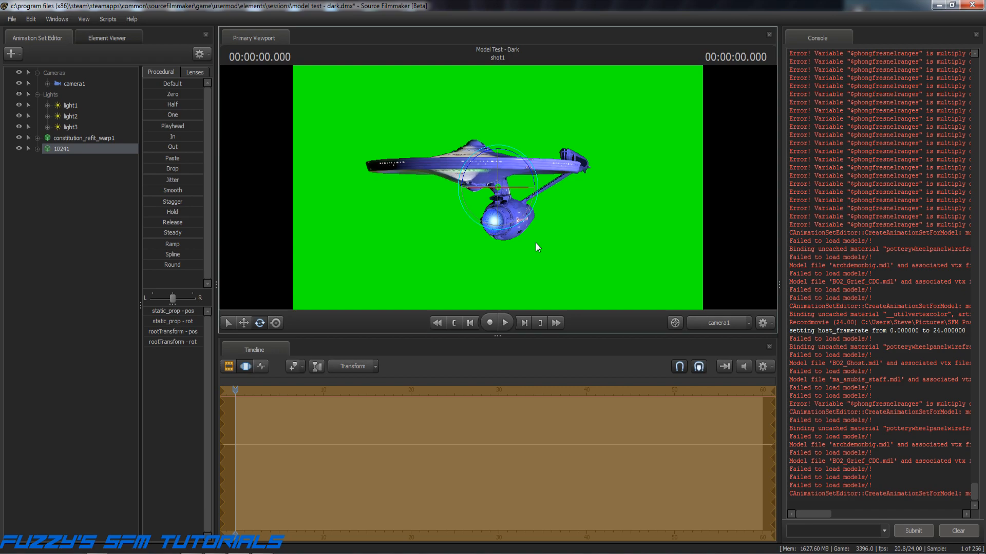
Step: Set the skin of the 10241 backdrop panel to 1
right_click(72, 149)
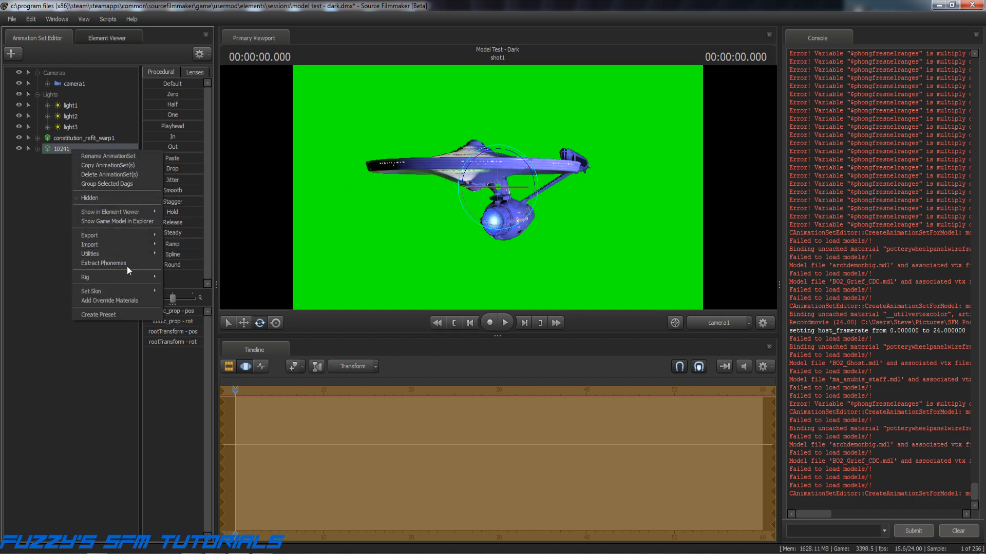
mouse_move(131, 291)
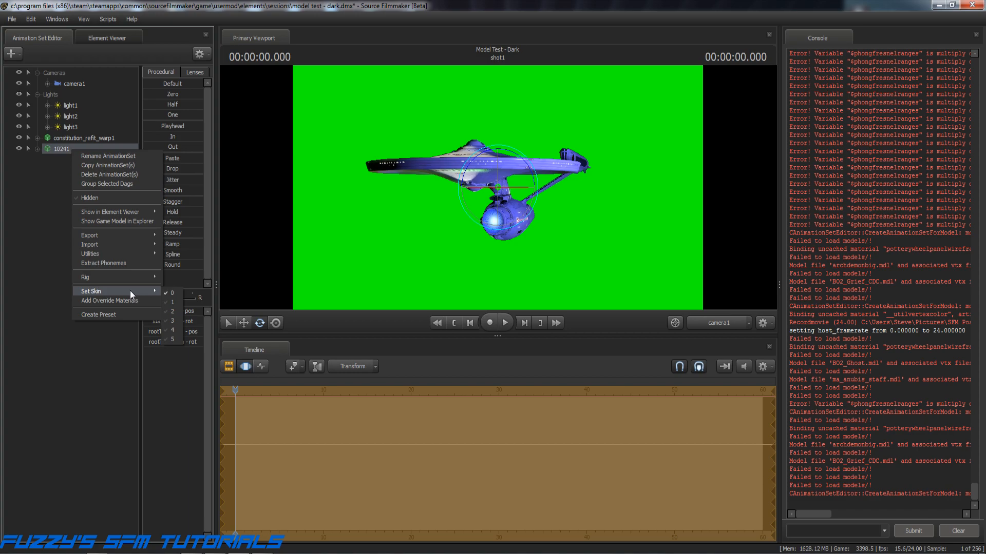
left_click(170, 302)
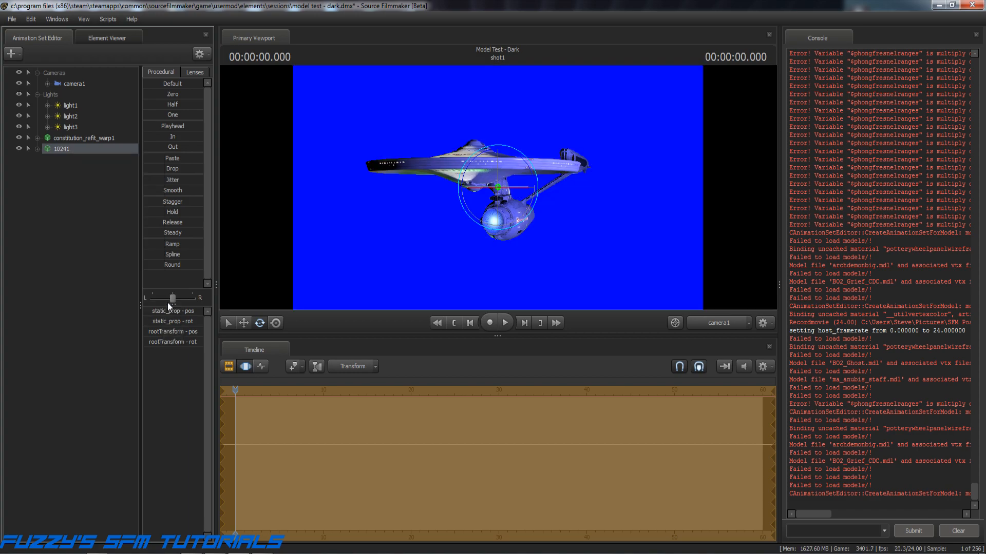
Step: From the work camera, check where light1, light2 and light3 sit relative to the 10241 backdrop panel
left_click(705, 322)
left_click_drag(640, 284, 498, 189)
key("d")
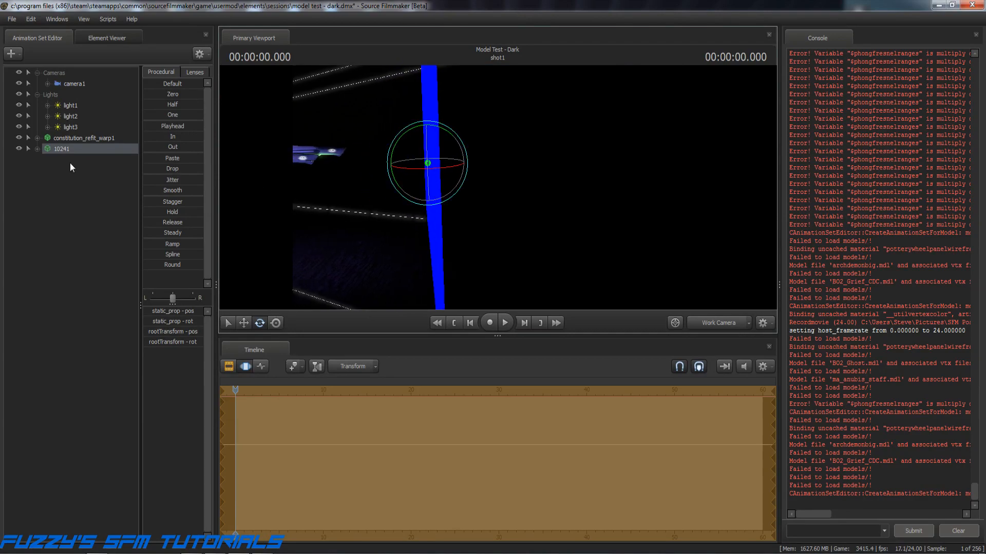
left_click(243, 323)
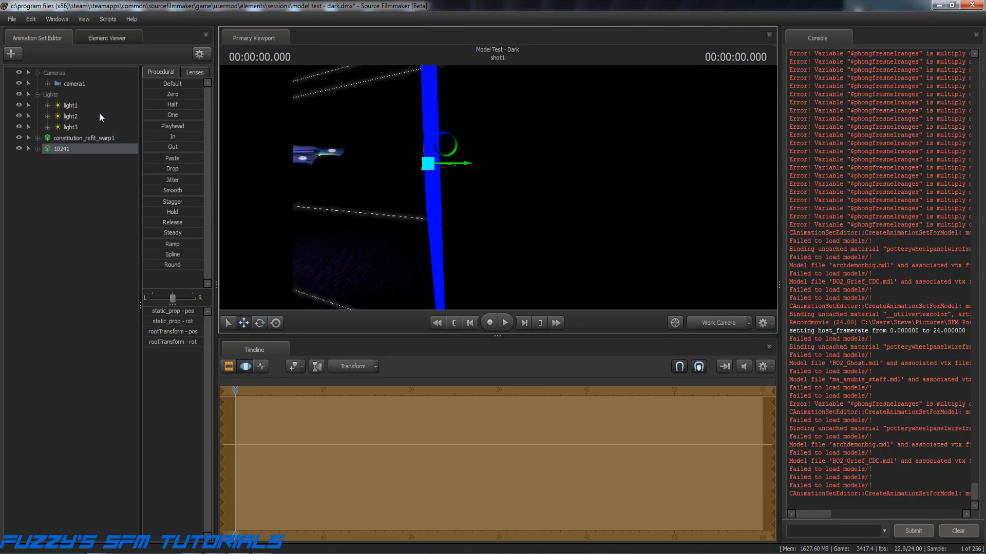
left_click(68, 105)
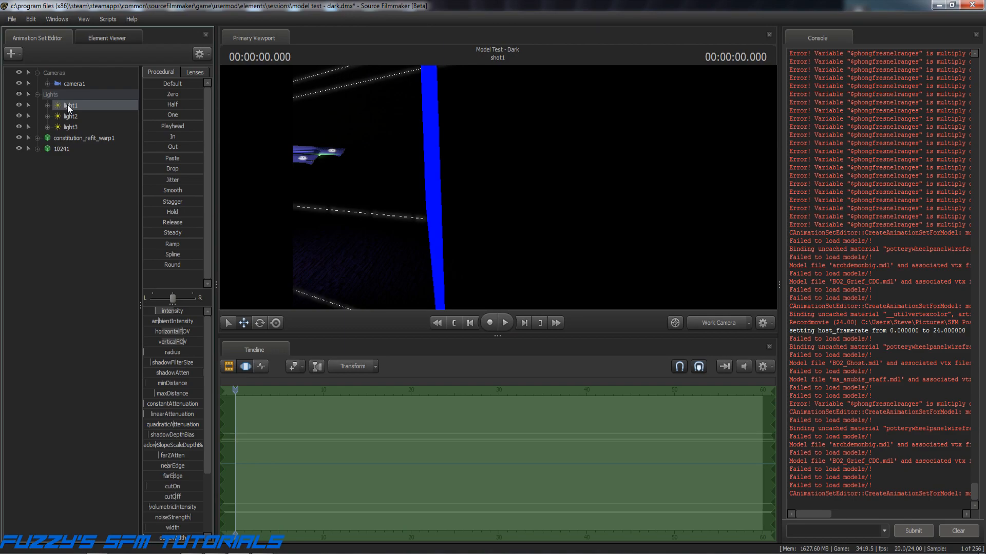
left_click(69, 116)
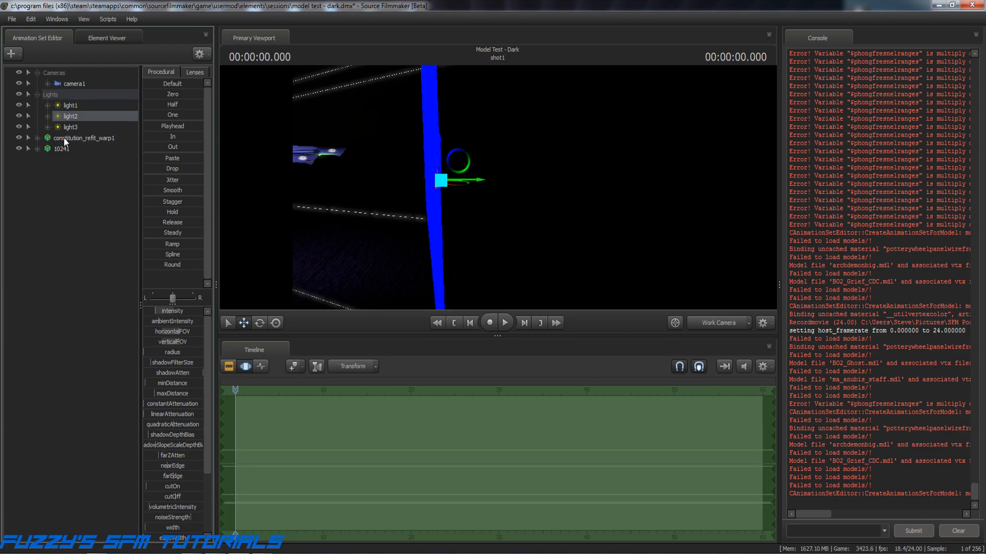
left_click(69, 126)
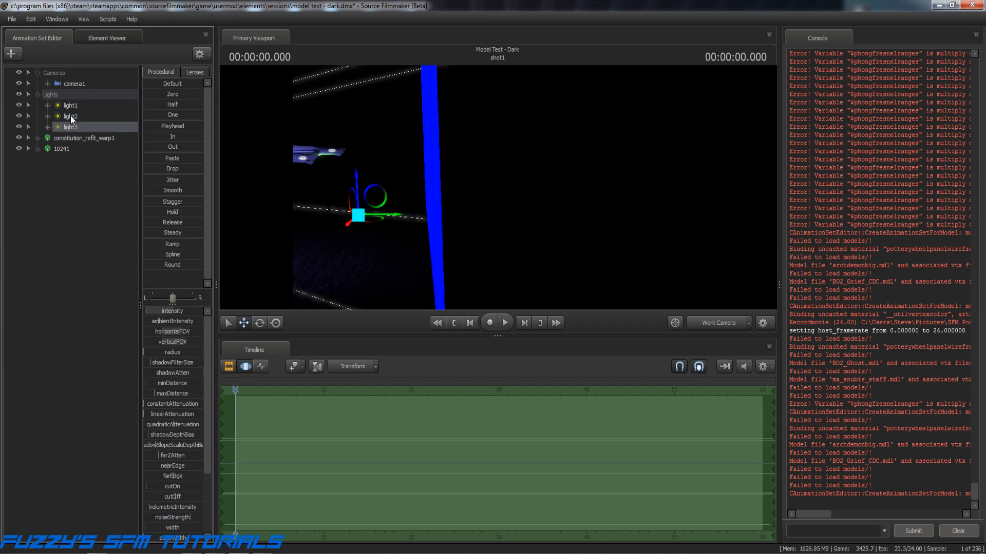
left_click(69, 117)
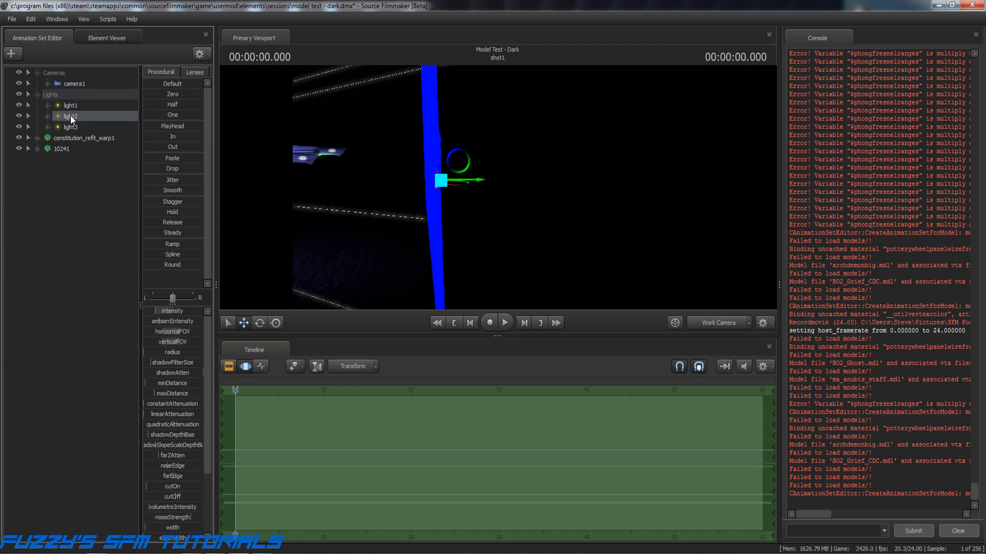
Step: Move the 10241 backdrop panel farther back from the starship so it stands clear behind light2
left_click(65, 148)
left_click_drag(467, 165, 504, 173)
left_click_drag(412, 217, 368, 212)
key("d")
key("a")
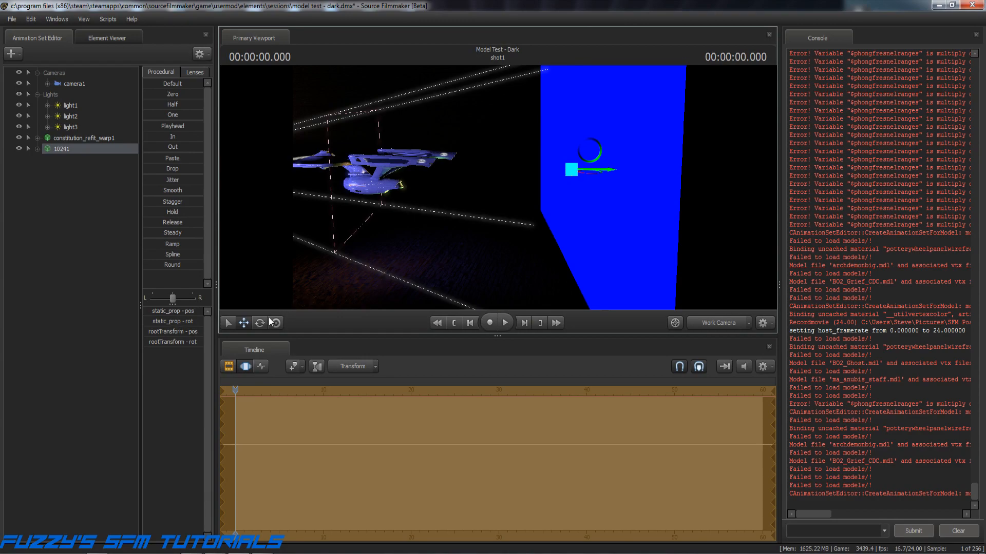
Step: Compare the positions of light2 and light3 with the moved panel, and return to the camera1 view
left_click(72, 116)
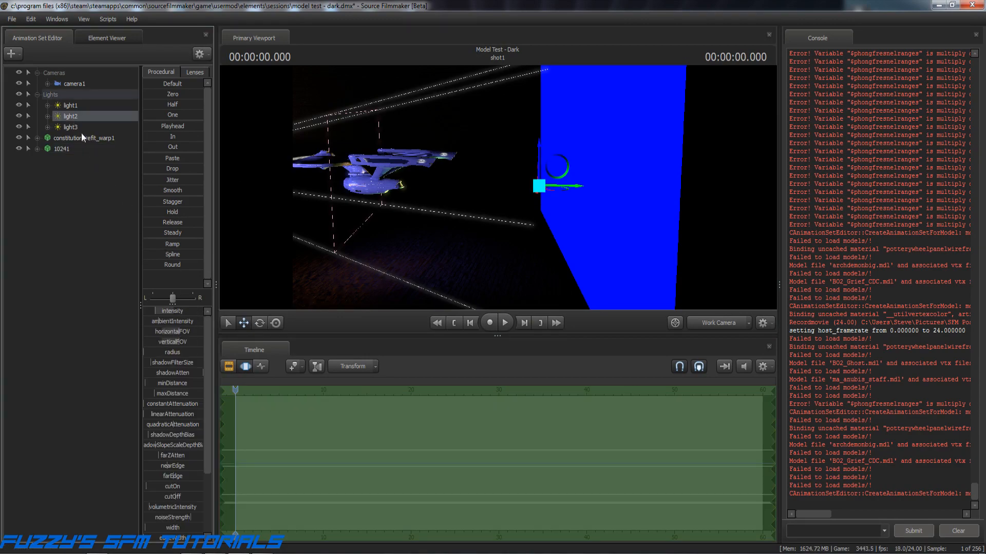
left_click(72, 127)
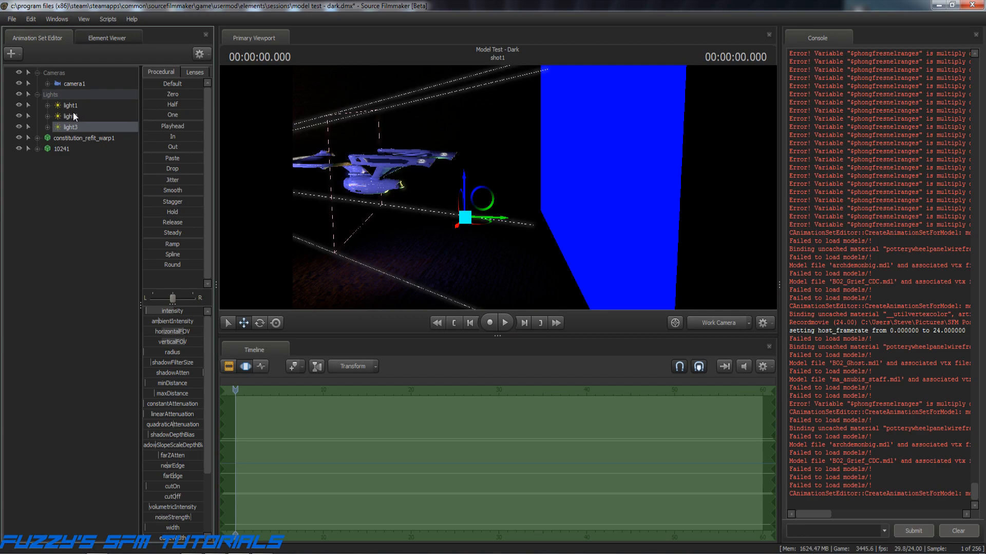
left_click(77, 116)
key("d")
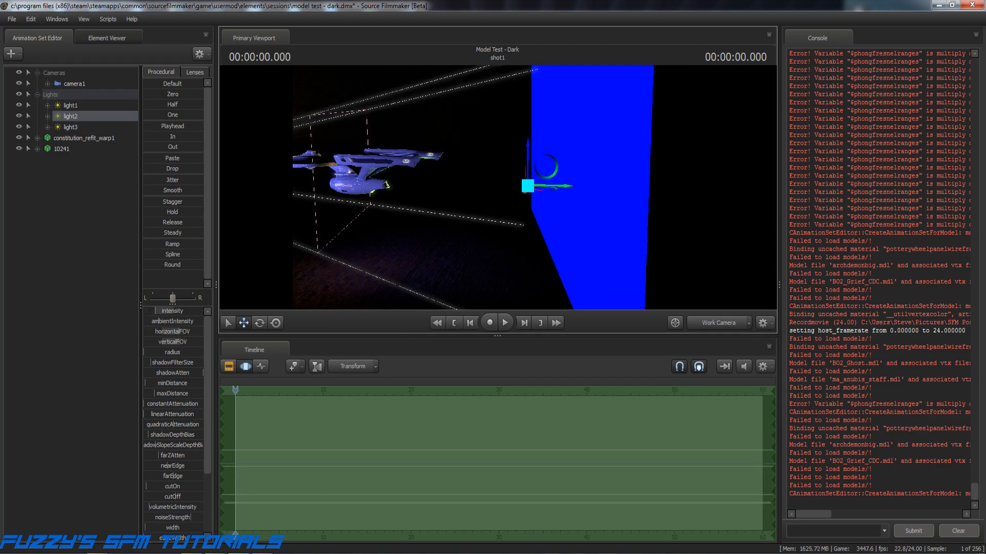
key("a")
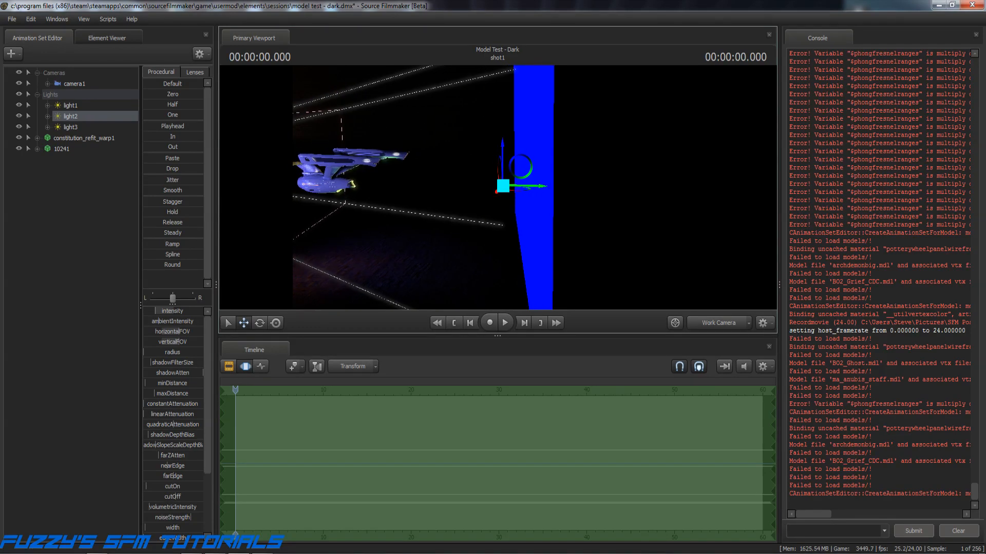
left_click(732, 324)
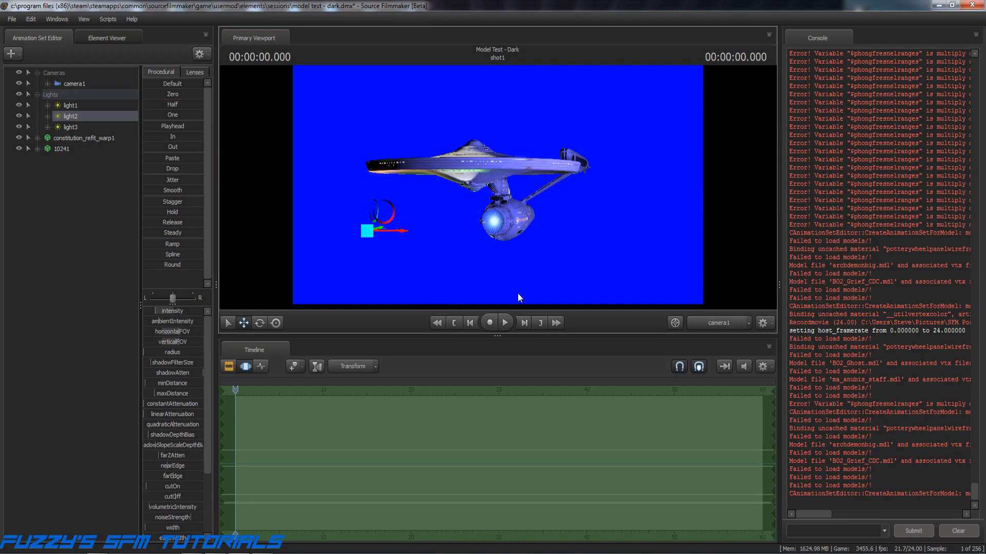
Step: Duplicate the 10241 panel's animation set by copying and pasting it, and select the copy
left_click(59, 148)
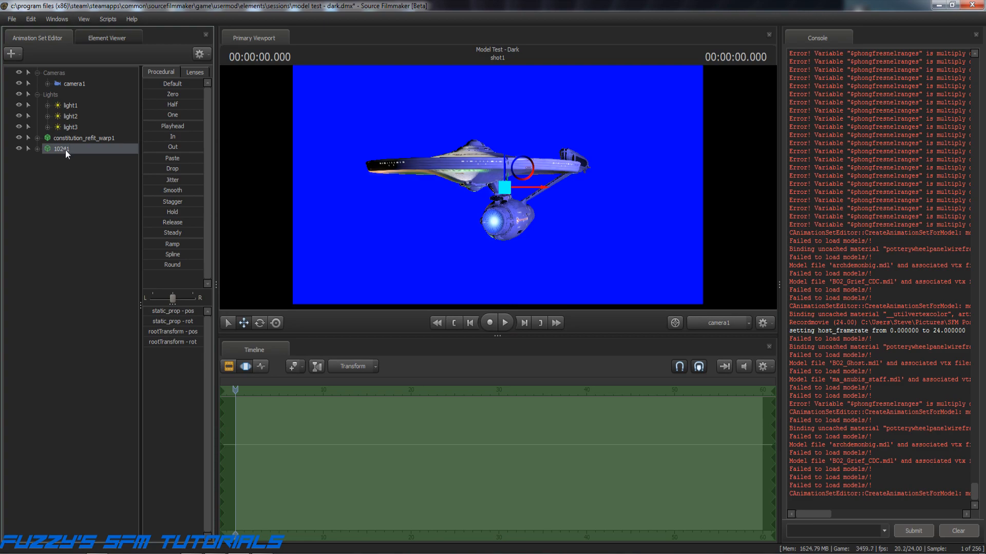
right_click(66, 149)
left_click(91, 165)
right_click(67, 161)
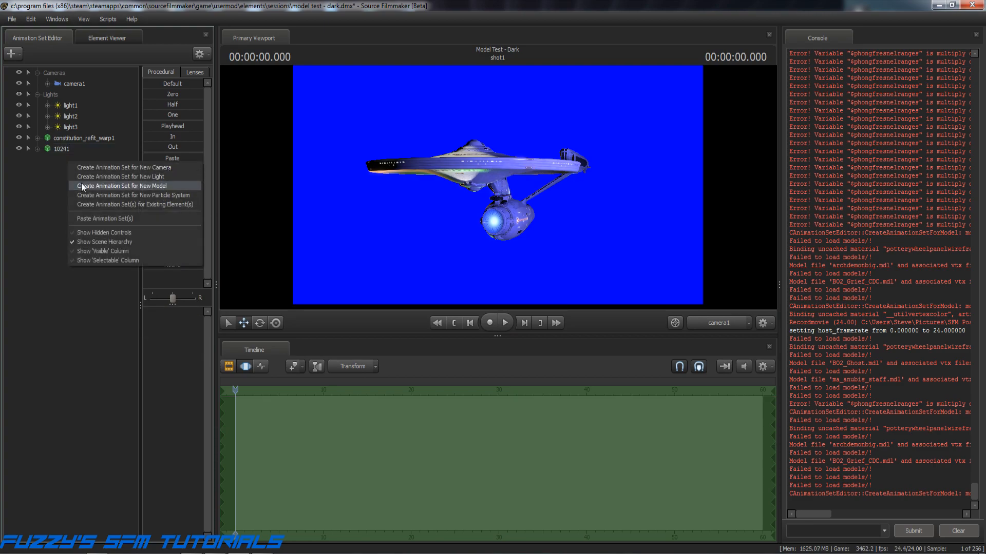
left_click(87, 217)
left_click(65, 161)
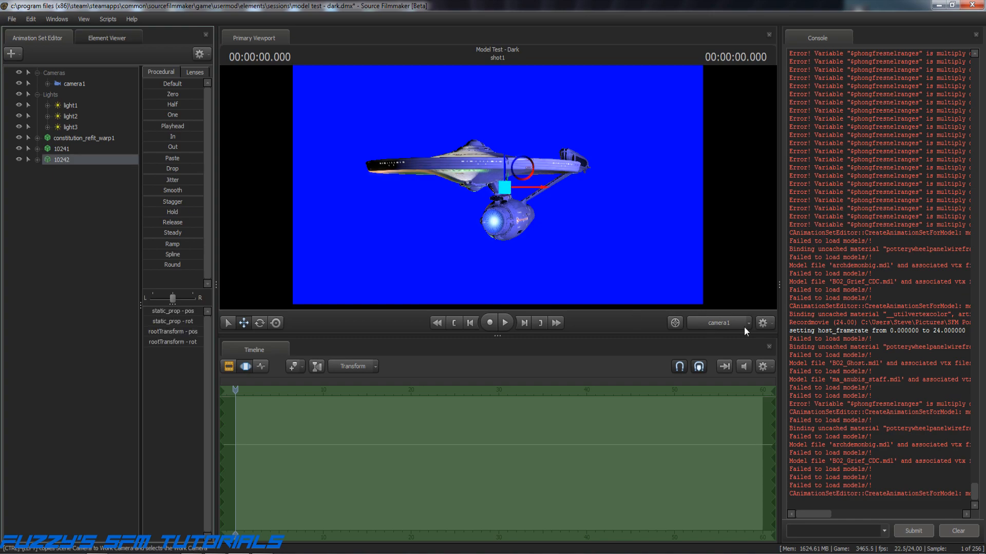
Step: In the work camera view, rotate the copied panel so it lies flat, perpendicular to the upright backdrop
left_click(719, 323)
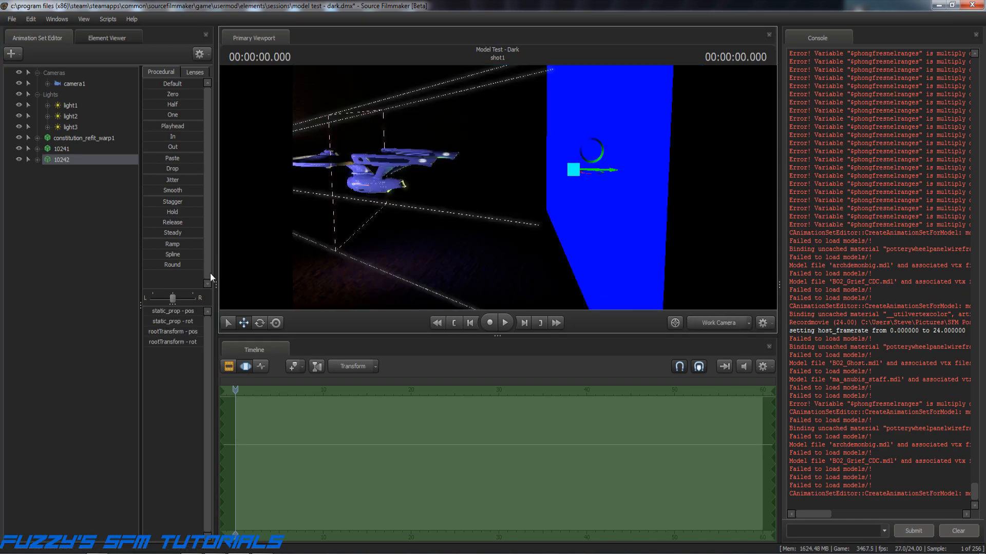
left_click(260, 323)
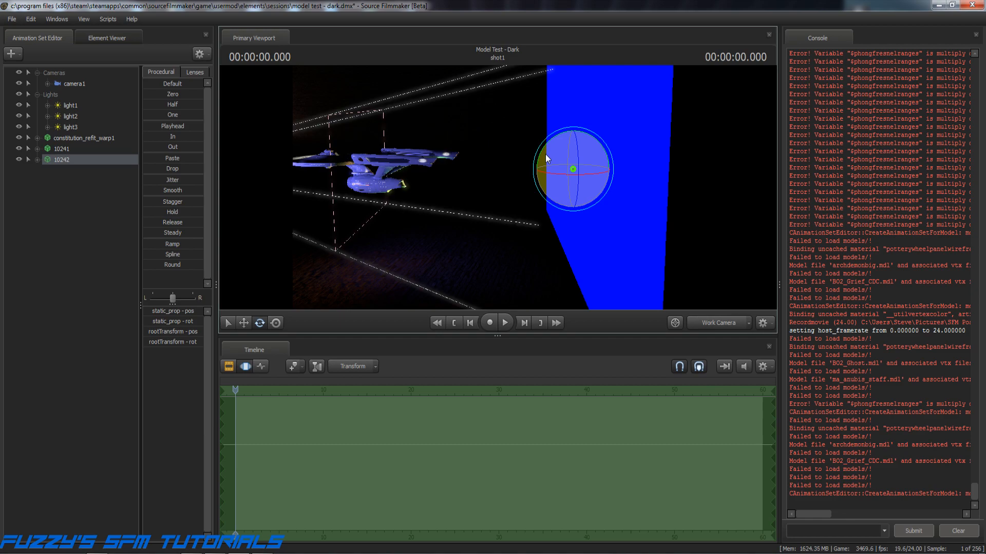
left_click_drag(541, 156, 588, 142)
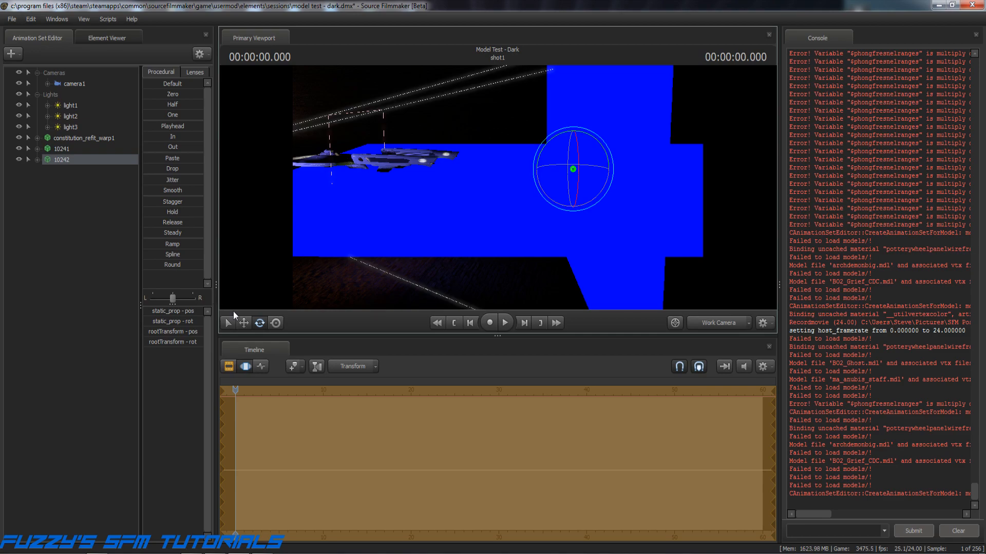
Step: Move the flat panel down and toward the starship as a floor, filling the lower gap in the camera1 view
left_click(244, 323)
left_click_drag(575, 143, 472, 277)
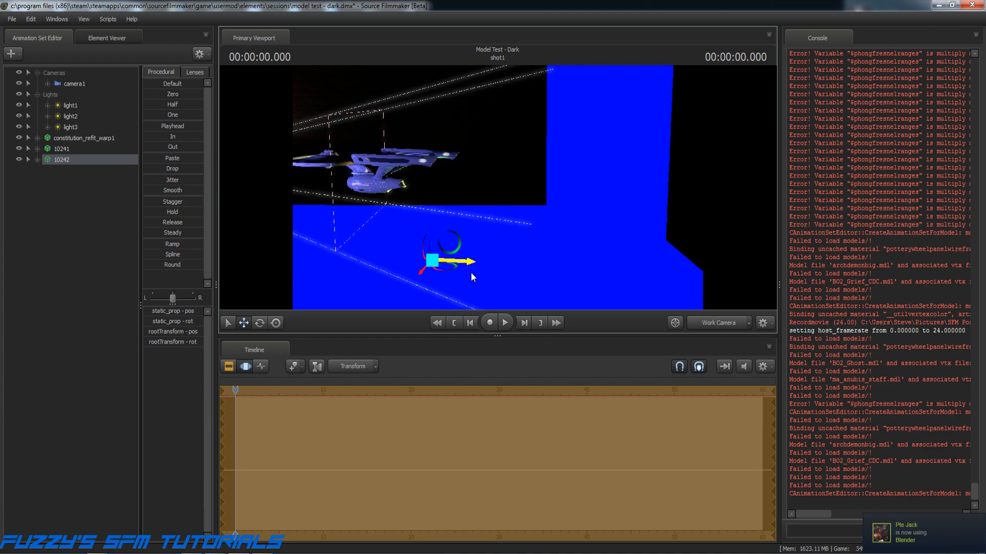
left_click(707, 322)
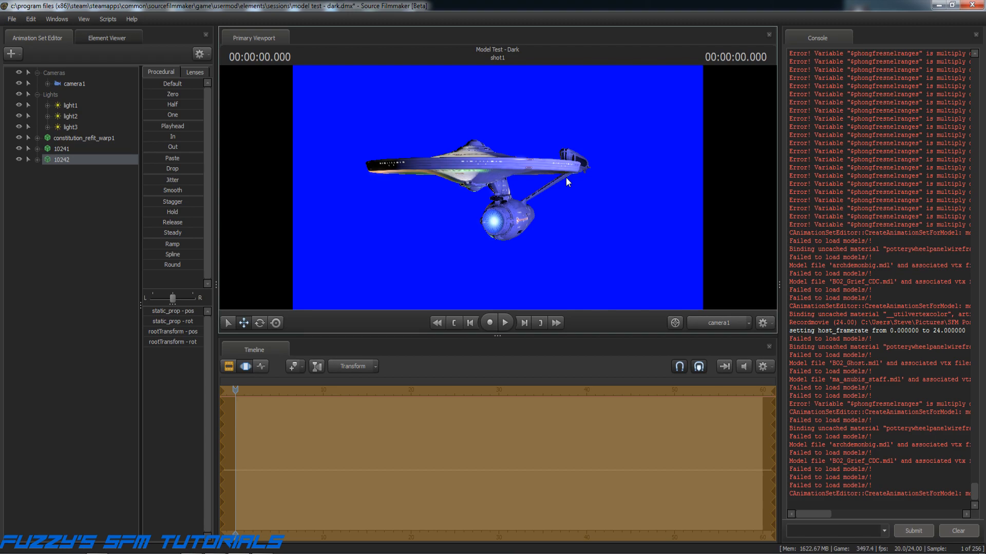
key("Return")
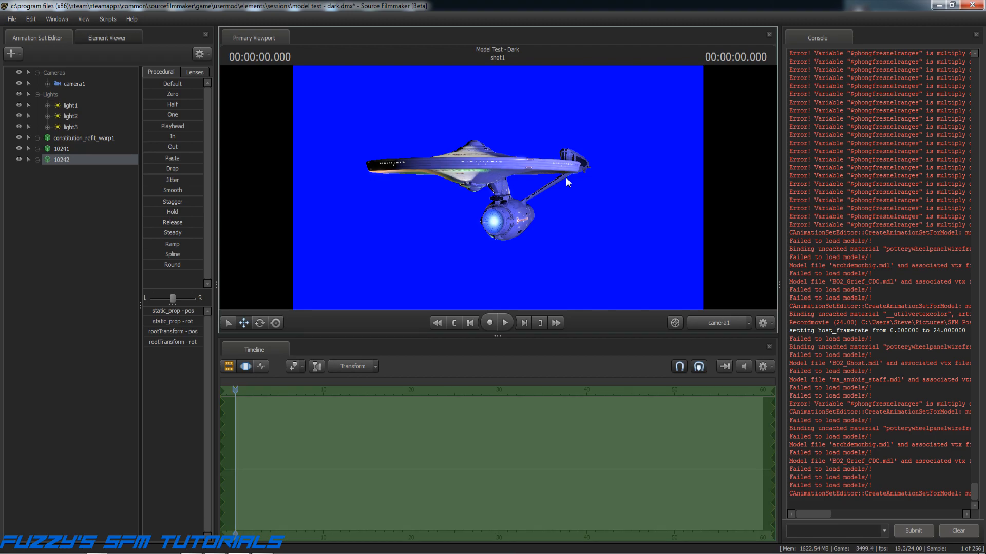
Step: Switch the timeline to the Clip Editor and save the session
left_click(229, 367)
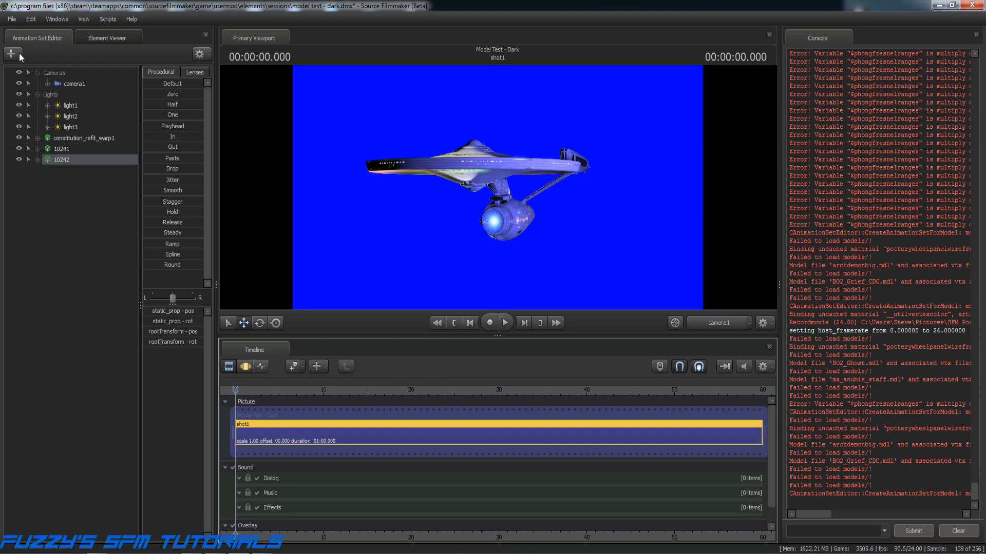
left_click(17, 21)
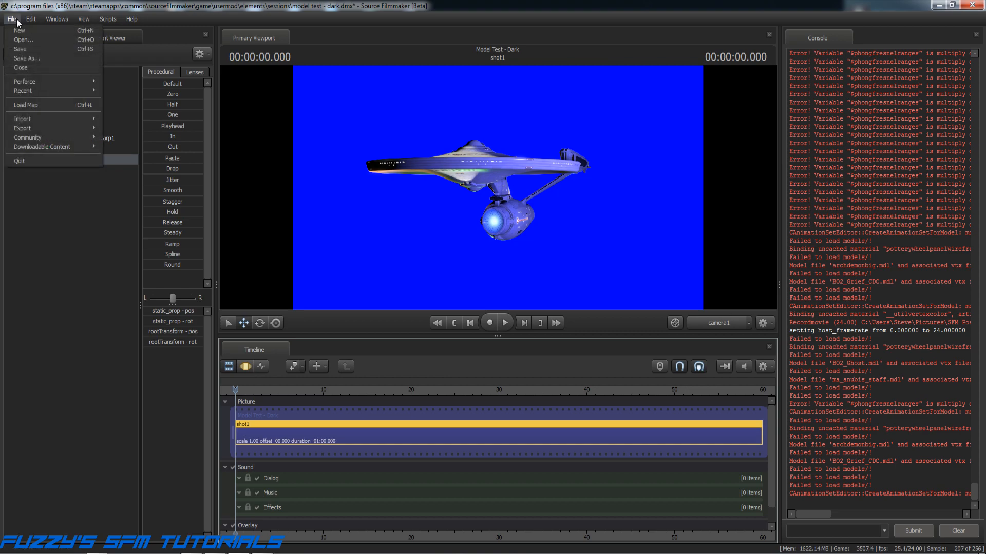
left_click(19, 53)
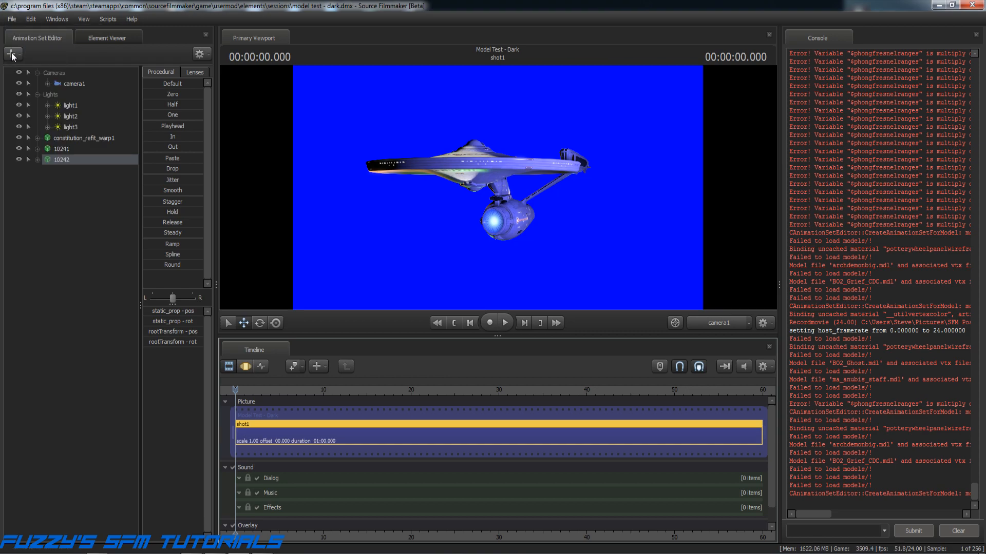
Step: Export the shot as a 1080p PNG image sequence named chroma_key_guide in SFM Posters, with a custom duration of frames 0 to 1
left_click(11, 55)
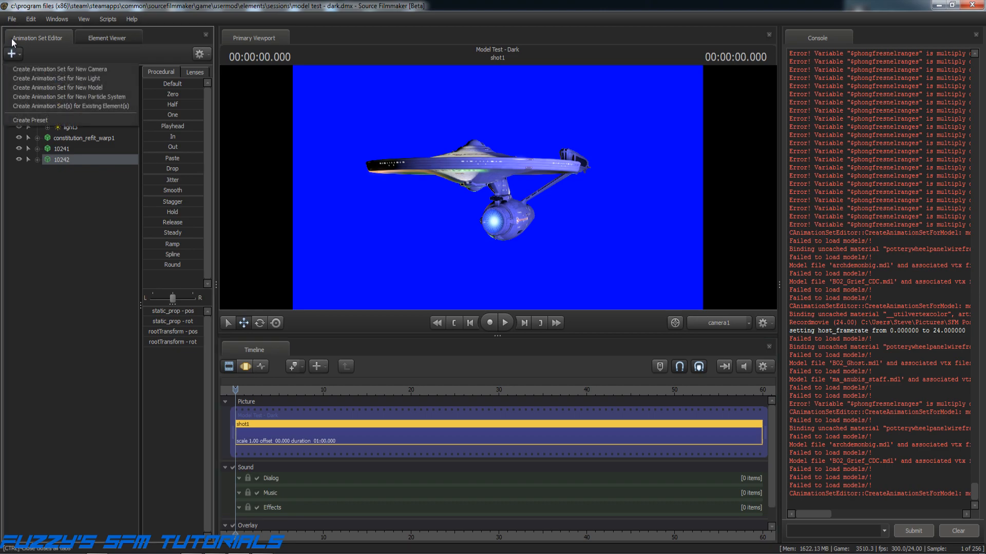
left_click(11, 19)
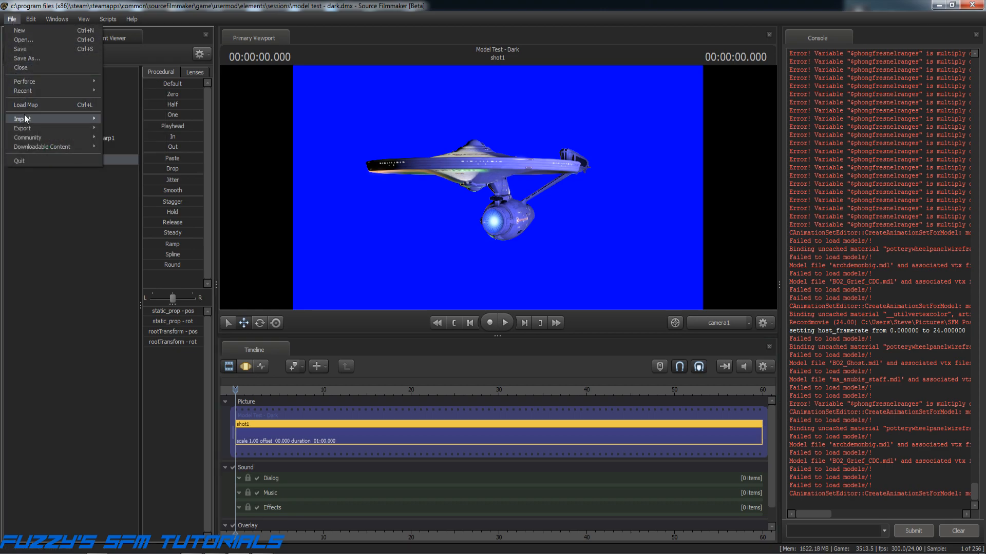
mouse_move(27, 128)
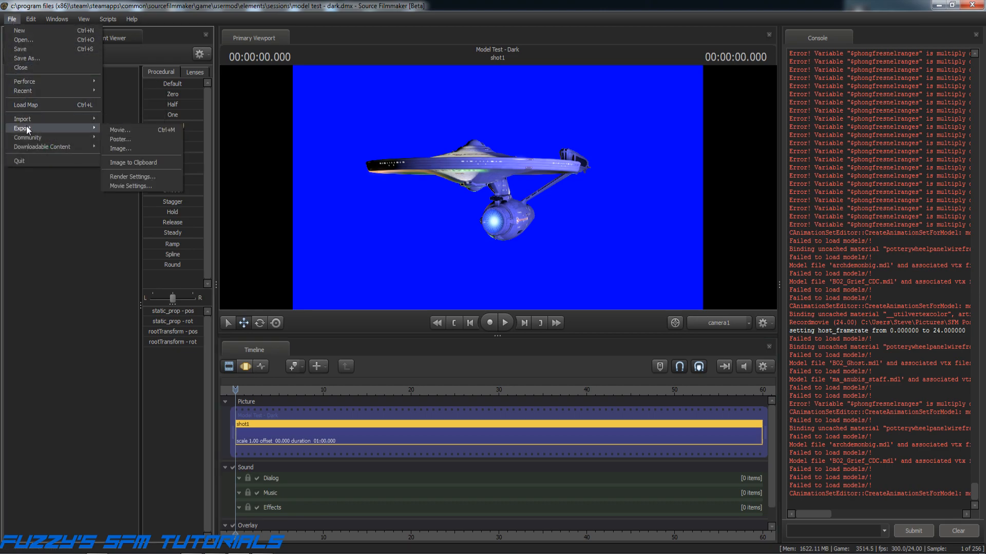
left_click(127, 128)
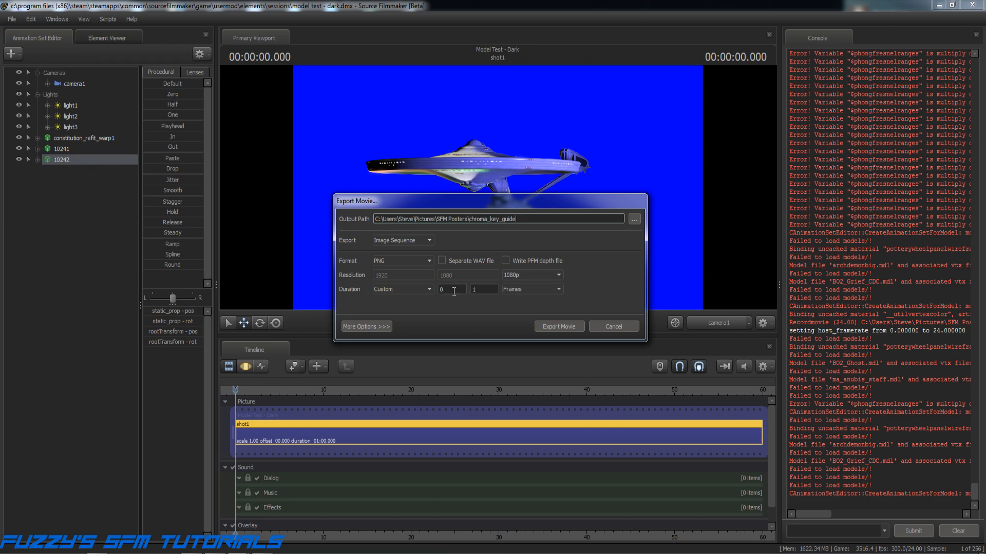
left_click(429, 291)
left_click(430, 291)
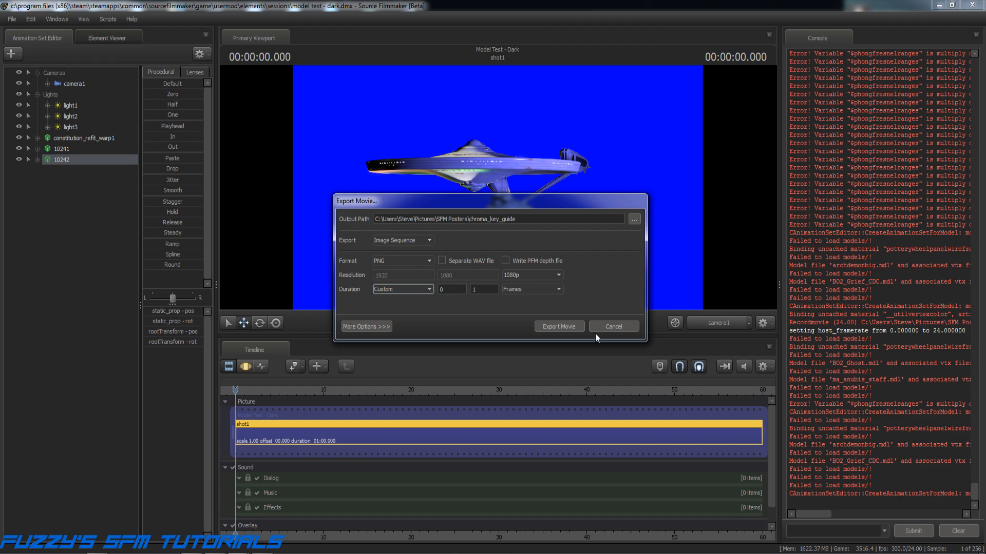
left_click(356, 325)
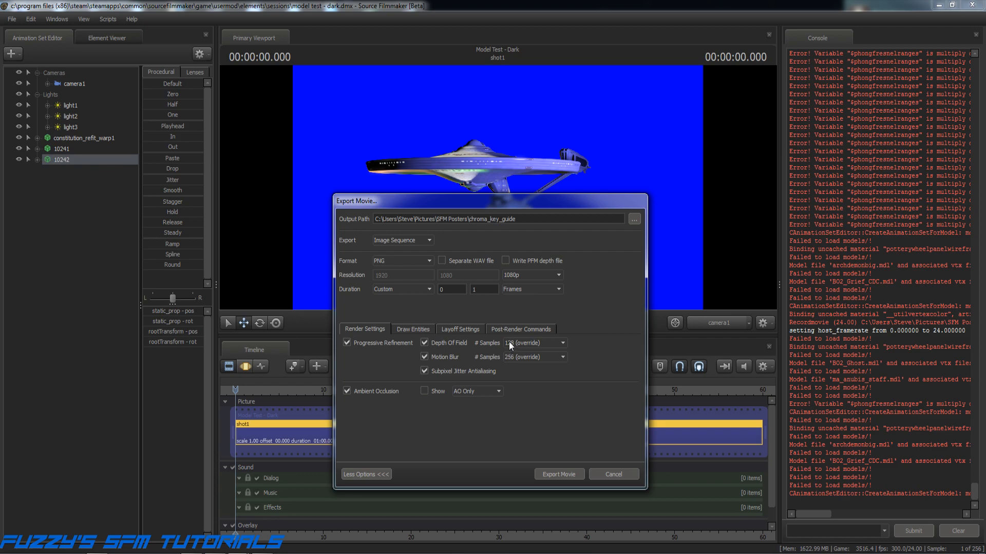
left_click(566, 474)
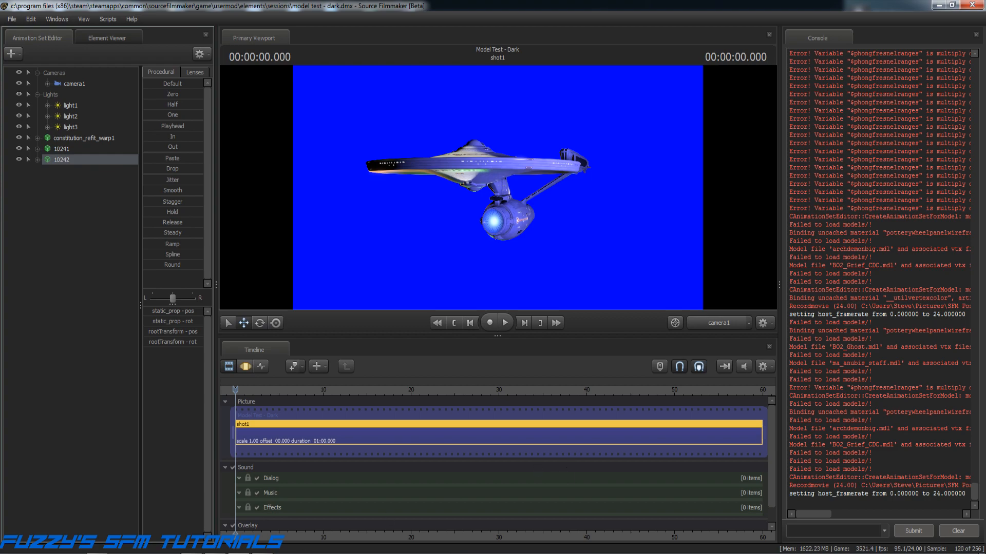
Step: Switch to Windows Explorer, view chroma_key_guide000000.png from the SFM Posters folder, and close the image
key("alt+Tab")
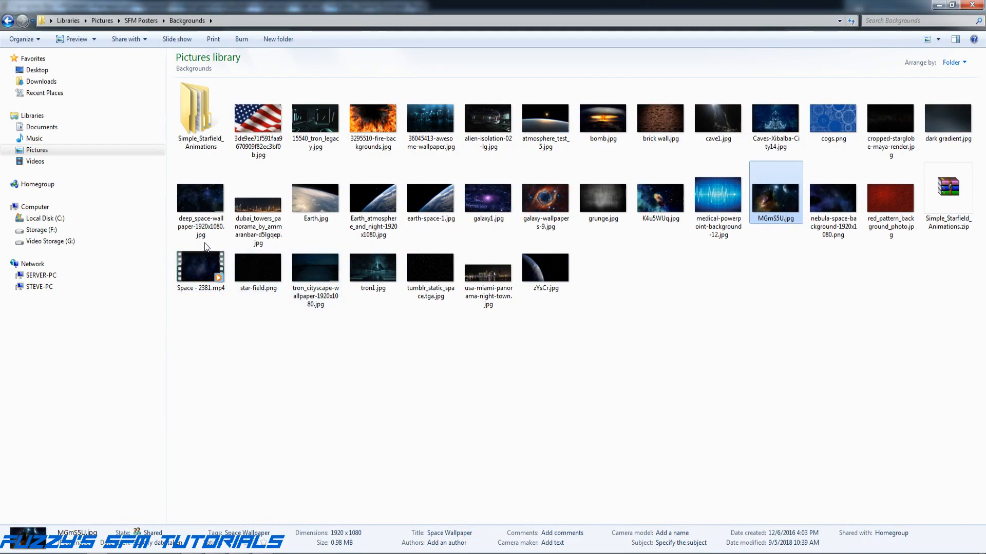
left_click(132, 20)
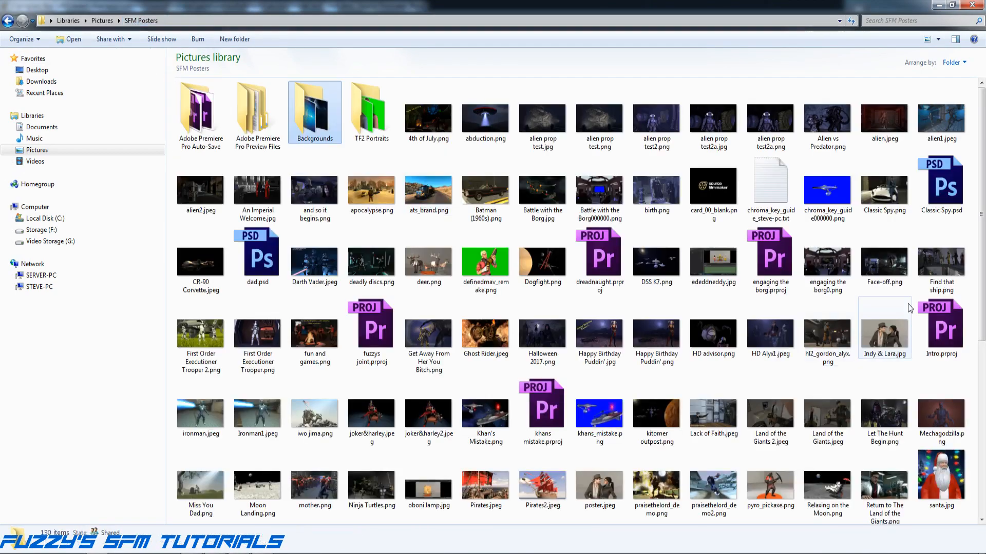
double_click(823, 204)
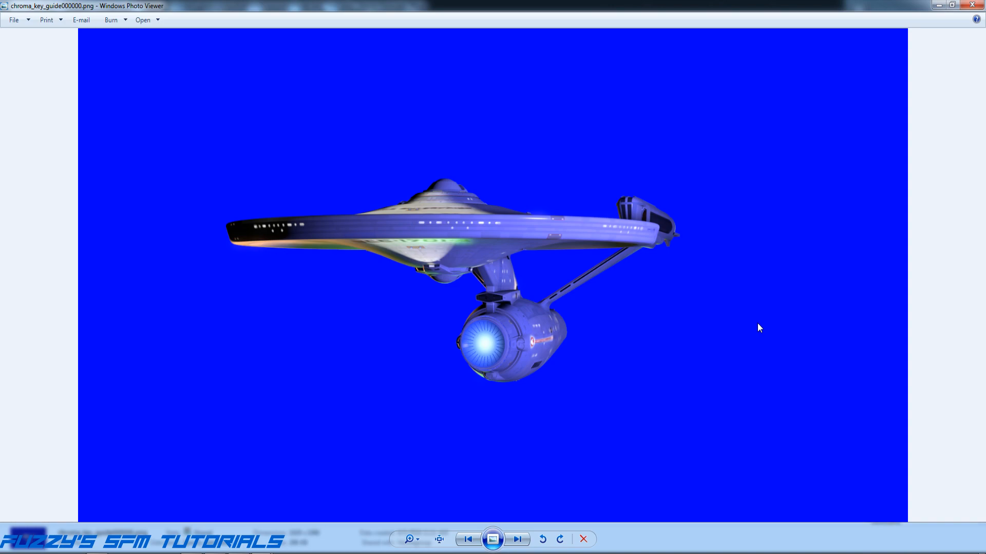
left_click(972, 5)
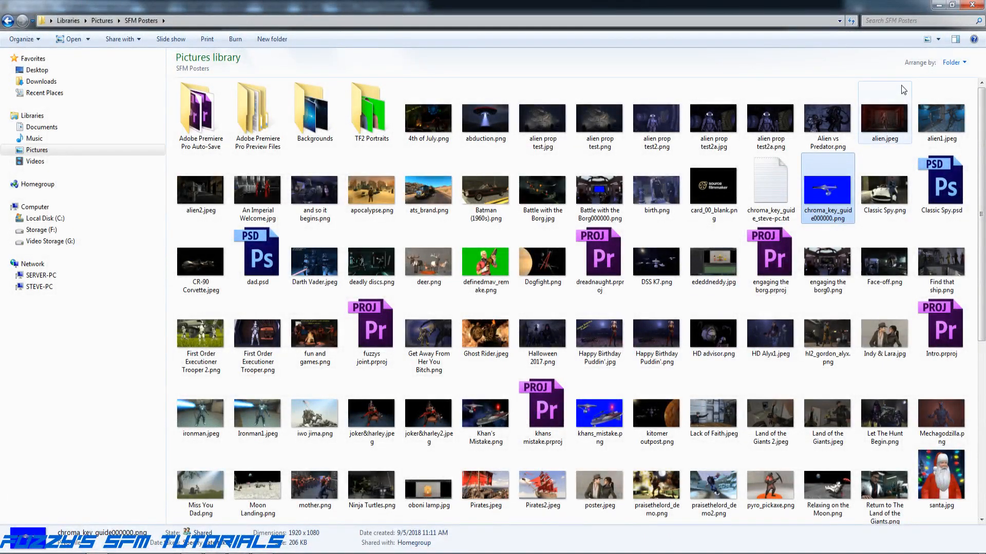
Step: Switch to Adobe Premiere Pro and open the recent project chroma key guide.prproj
left_click(936, 5)
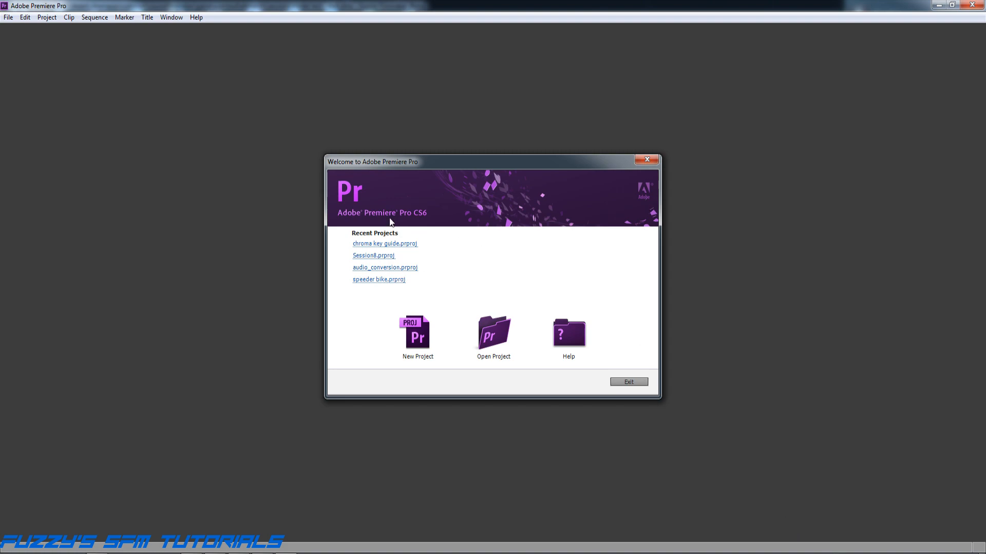
left_click(365, 244)
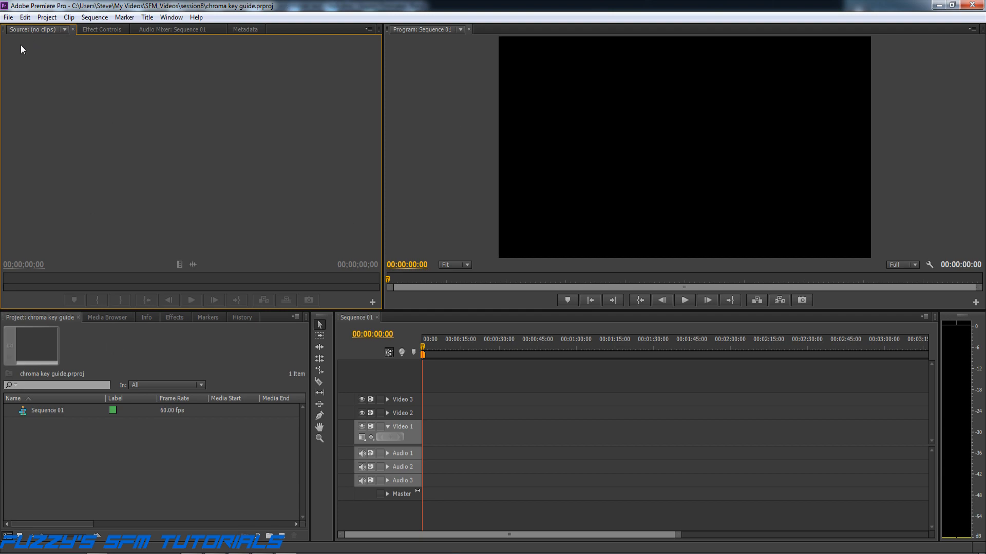
Step: Import chroma_key_guide000000.png from the SFM Posters folder in My Pictures into the project
left_click(8, 18)
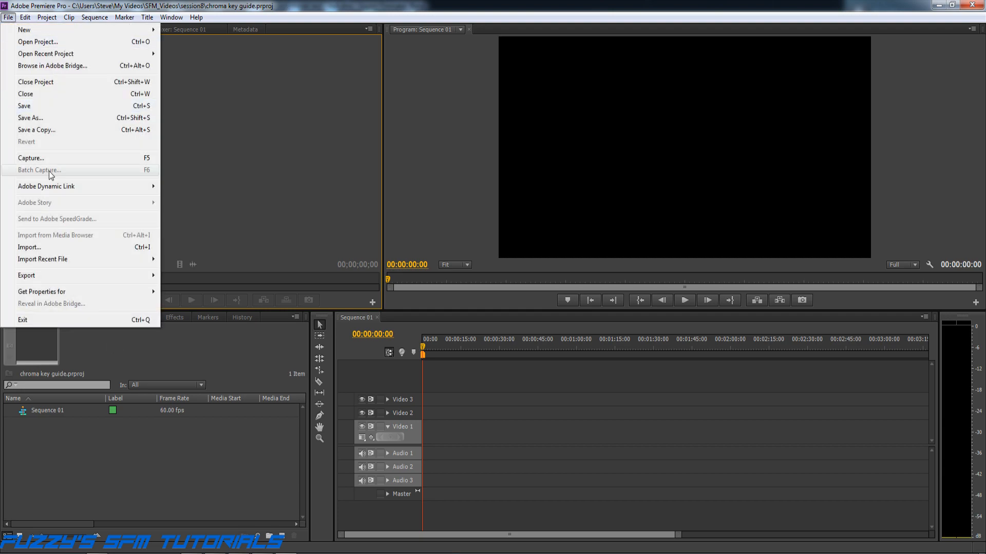
left_click(36, 248)
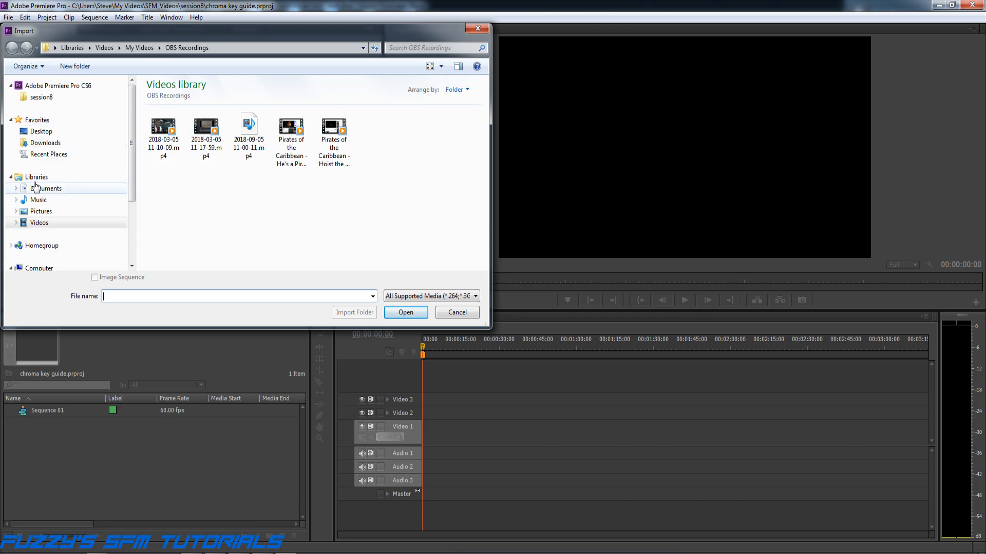
left_click(16, 211)
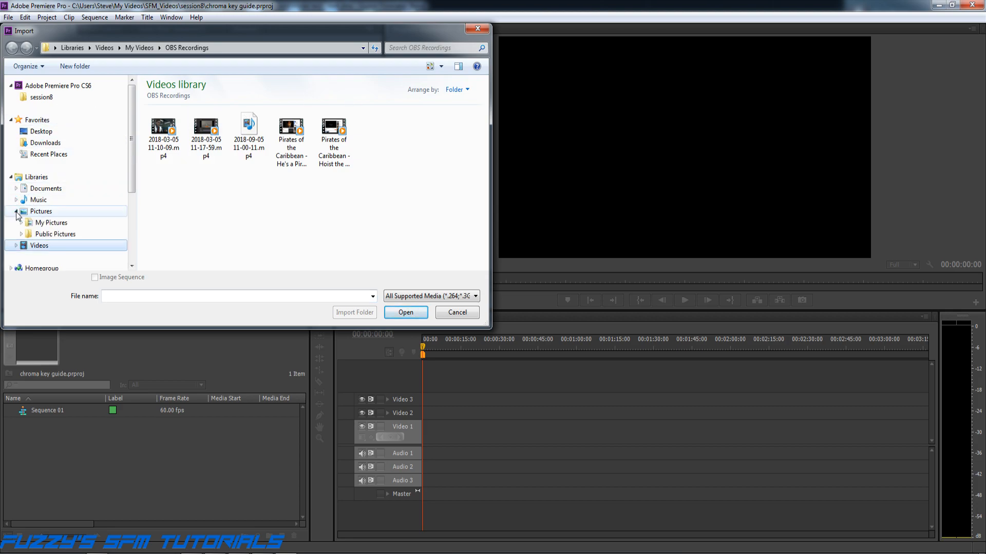
left_click(21, 222)
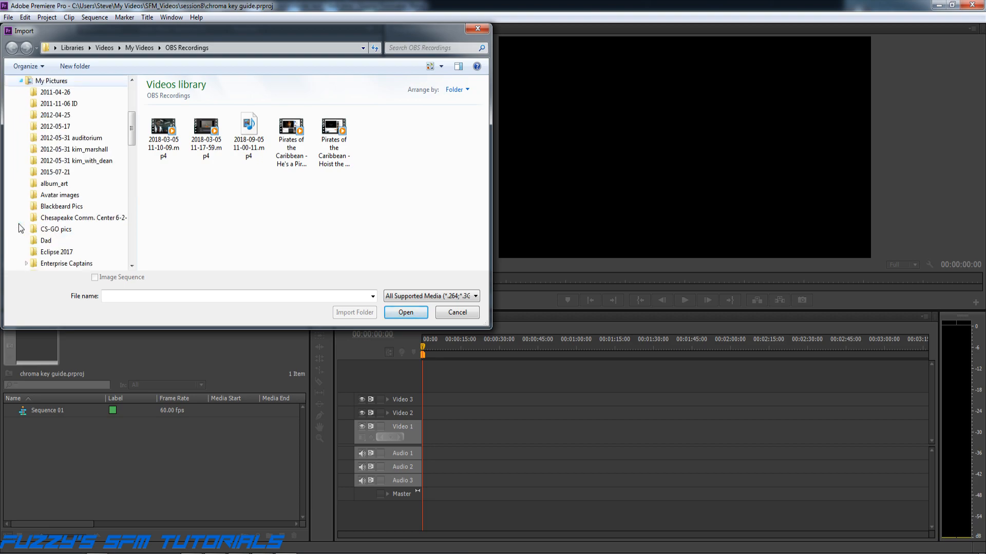
scroll(78, 212, "down", 4)
scroll(78, 212, "down", 8)
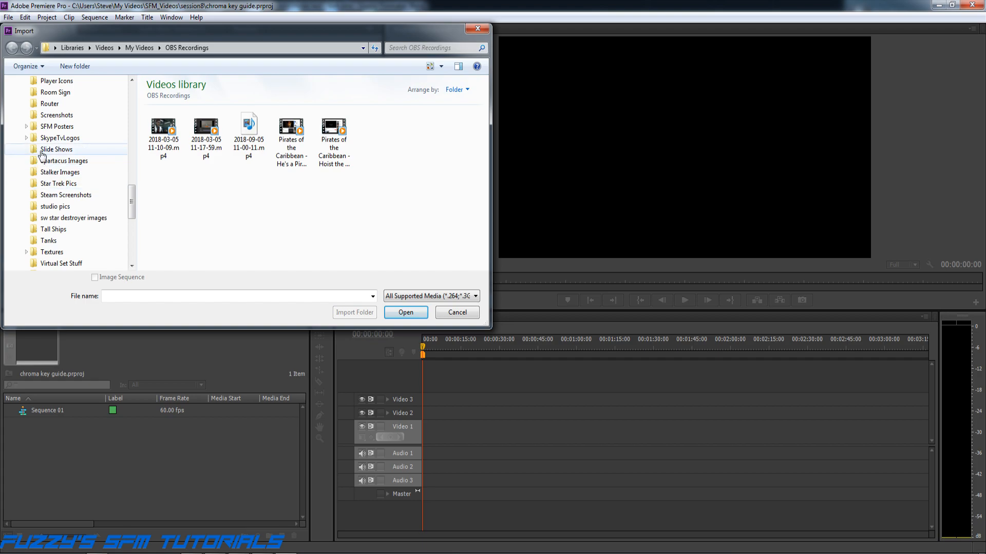
left_click(28, 125)
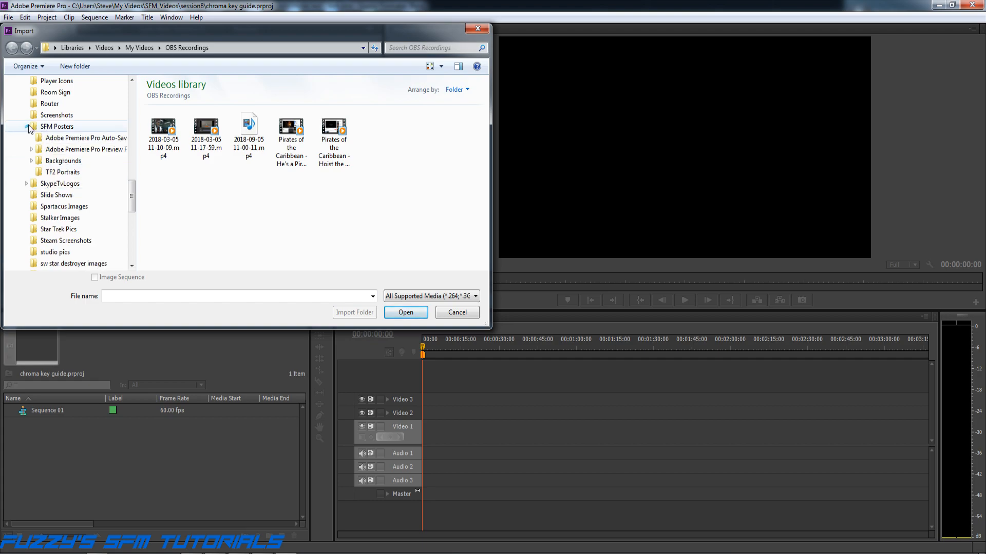
left_click(49, 127)
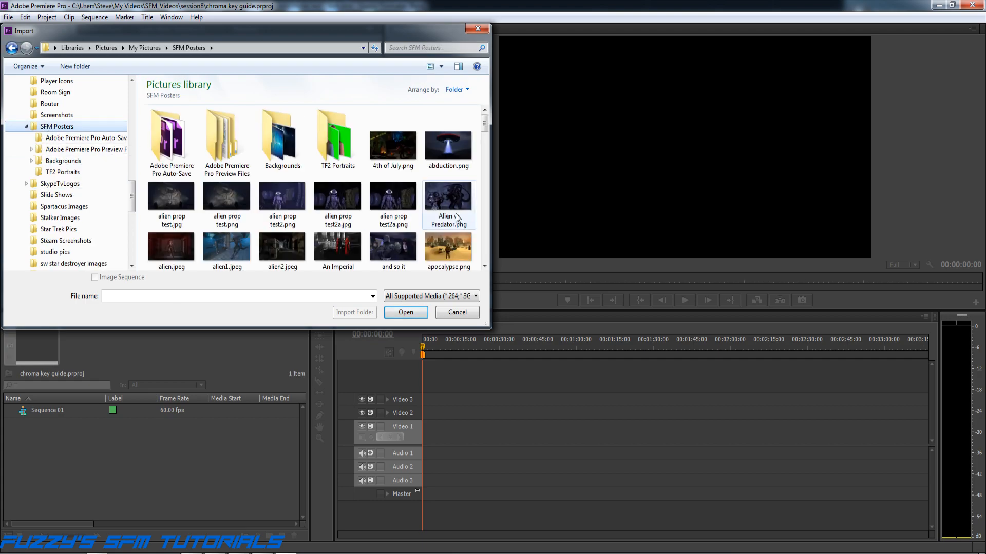
left_click_drag(486, 134, 485, 149)
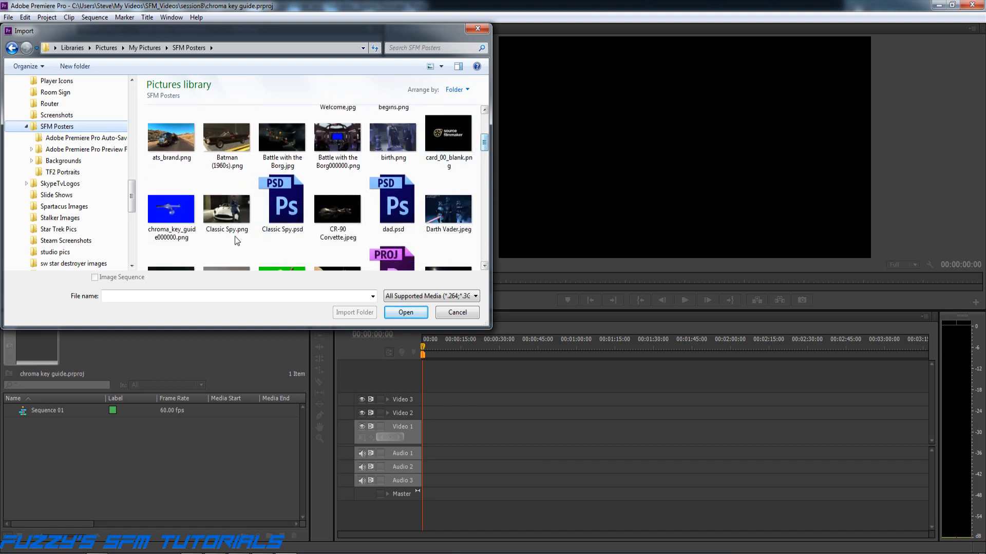
left_click(173, 221)
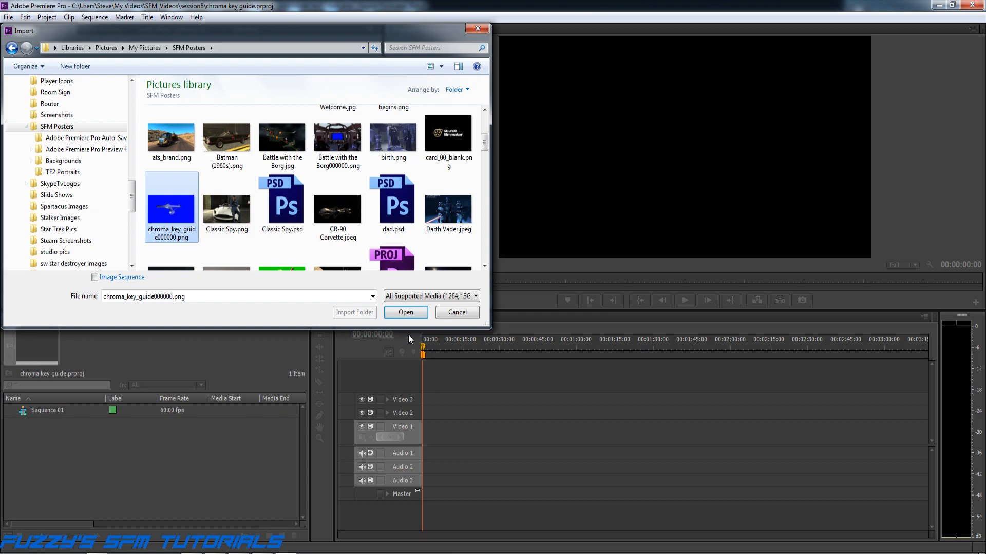
left_click(396, 313)
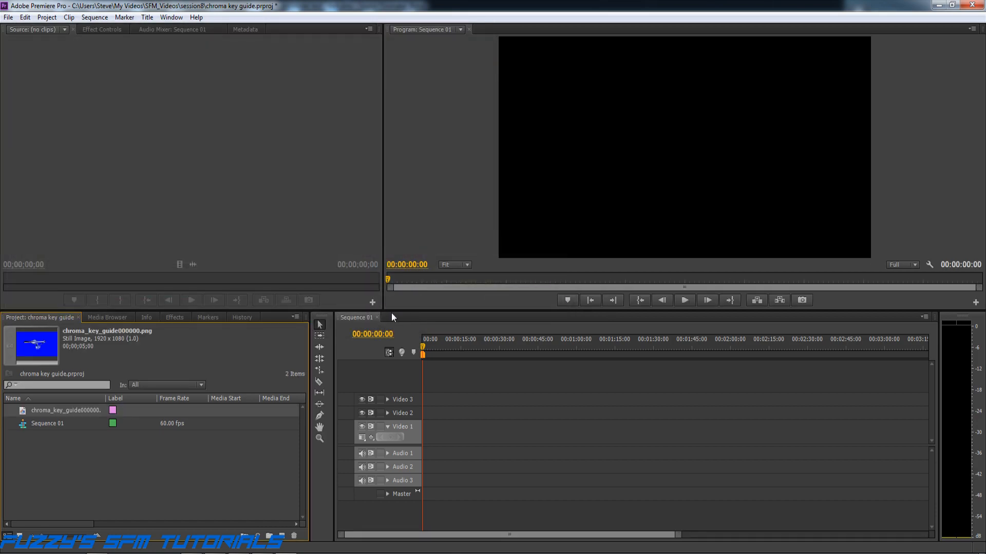
Step: Import the space background MGmS5U.jpg from the Backgrounds folder inside SFM Posters
left_click(9, 17)
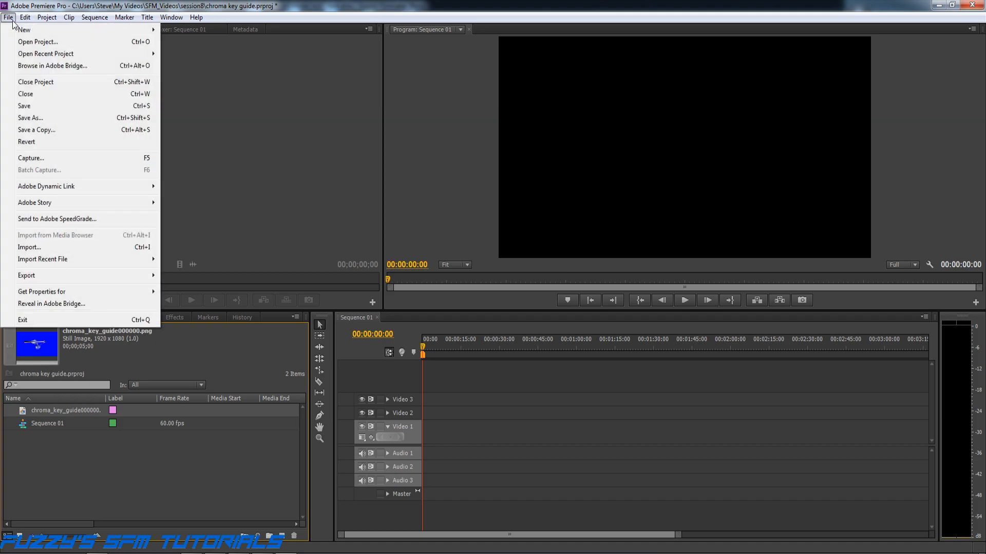
left_click(42, 248)
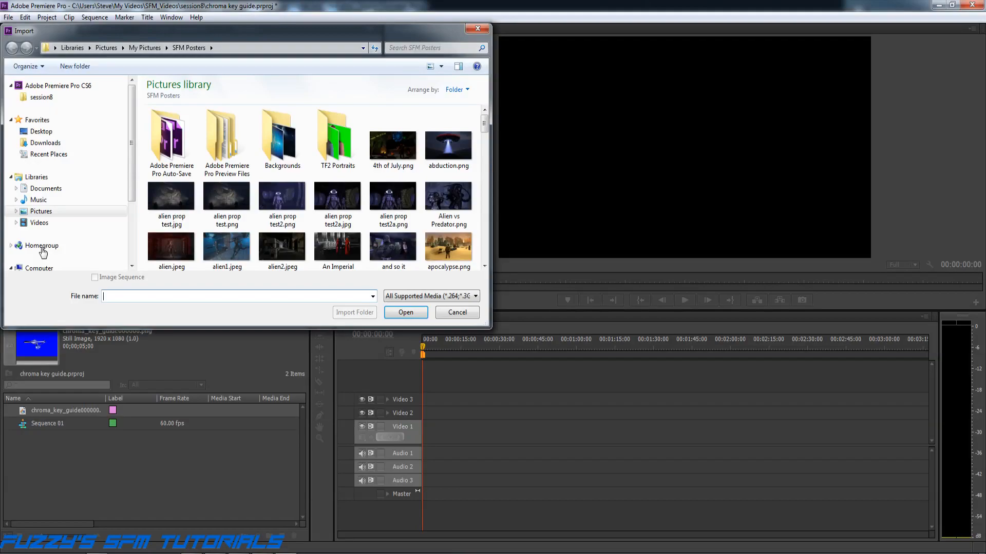
double_click(273, 147)
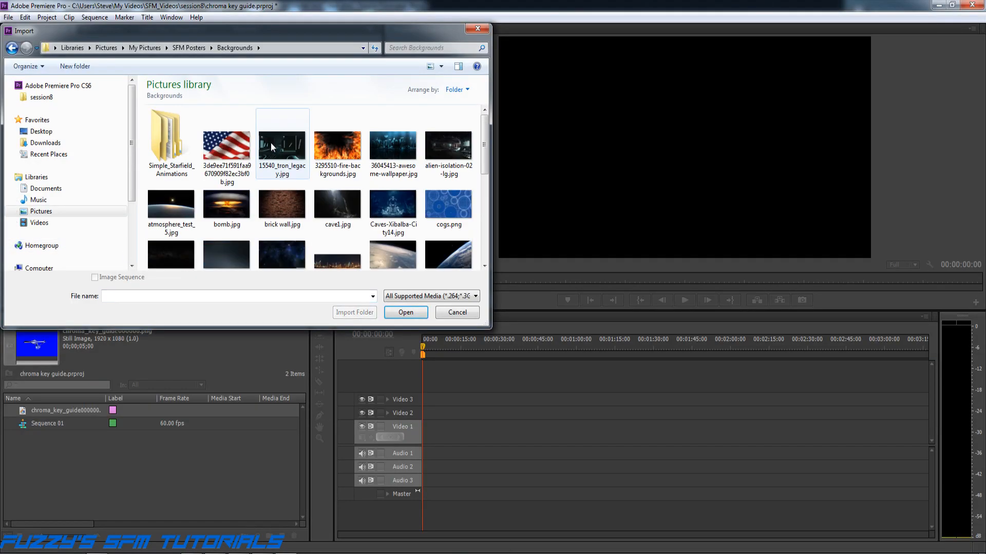
left_click_drag(489, 147, 486, 206)
double_click(165, 221)
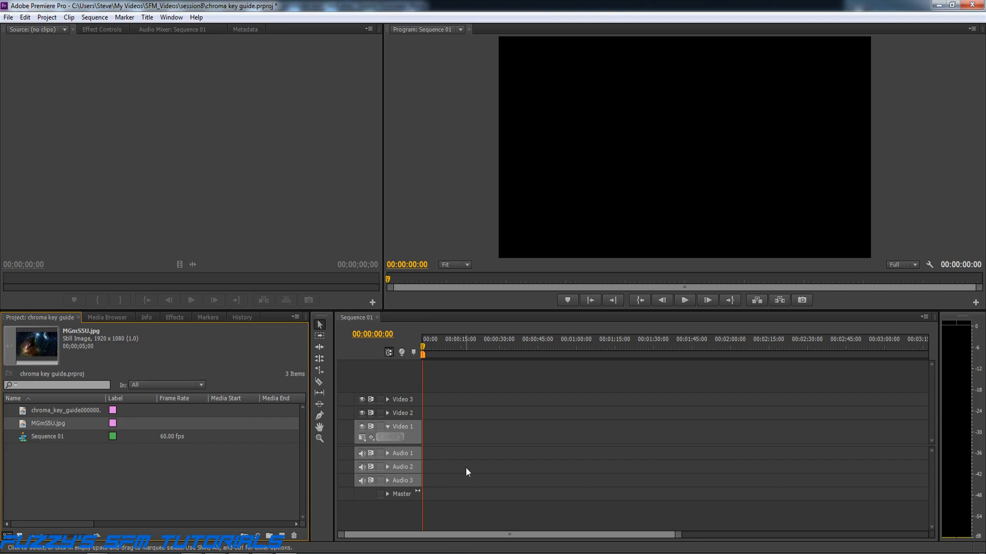
Step: Place MGmS5U.jpg at the start of Video 1 and chroma_key_guide000000.png directly above it on Video 2
left_click(47, 425)
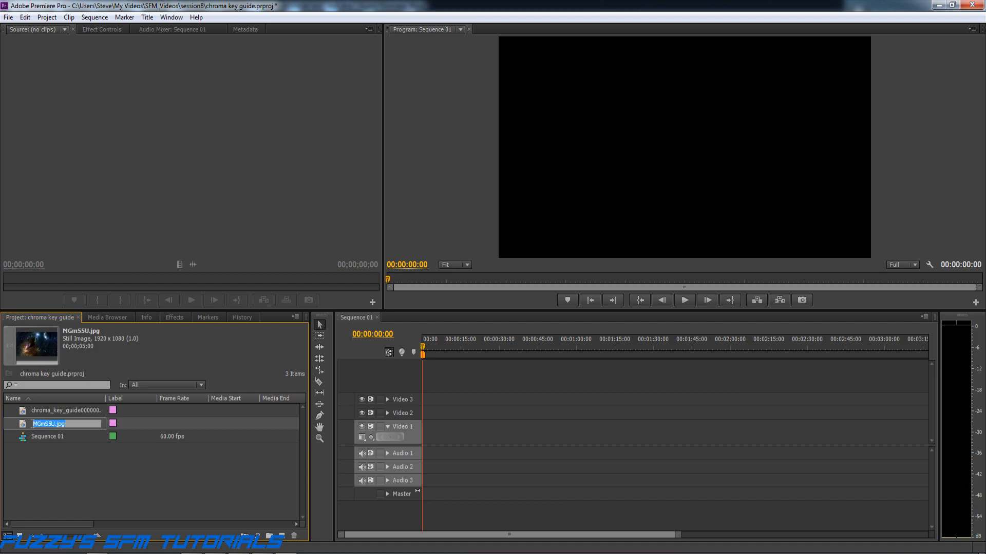
left_click(23, 425)
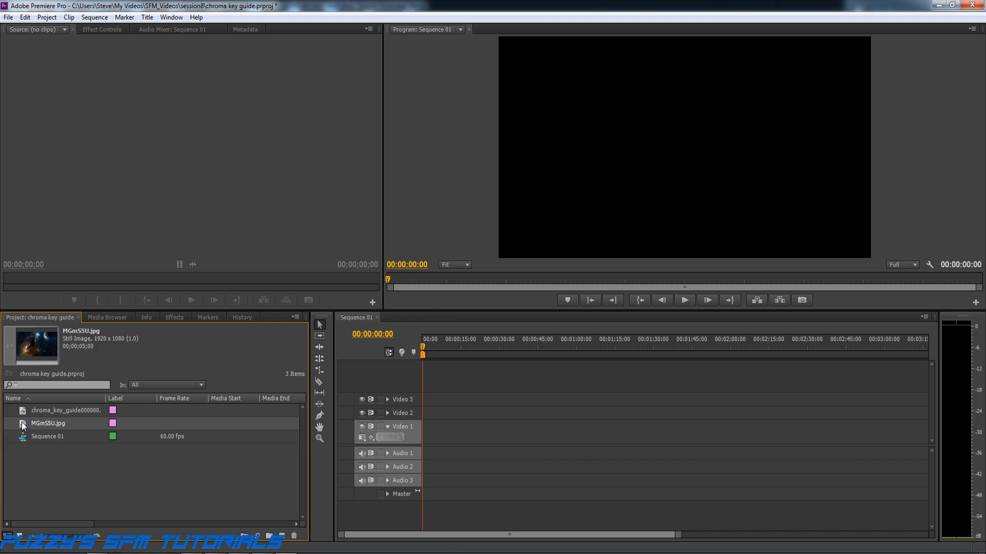
left_click_drag(21, 424, 427, 436)
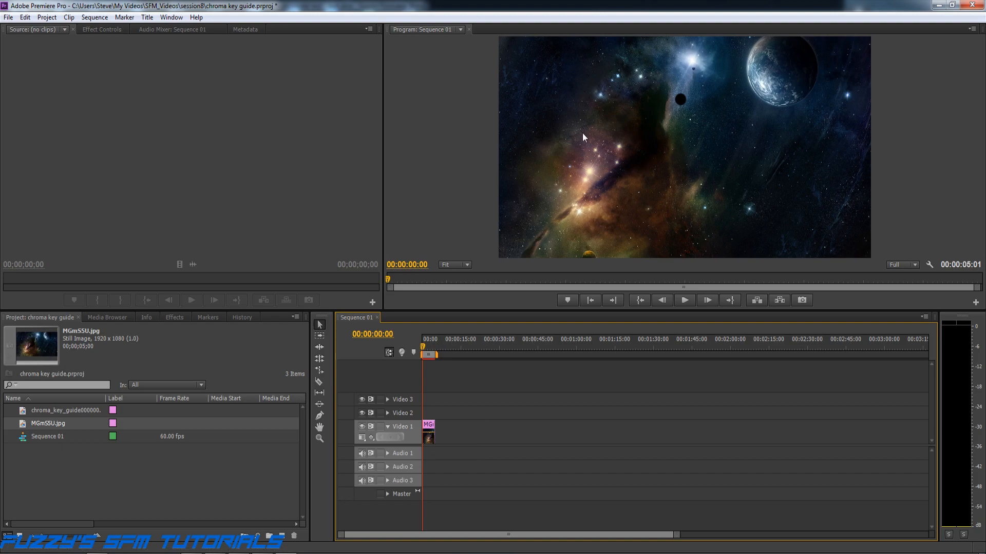
left_click(29, 414)
left_click_drag(29, 414, 428, 414)
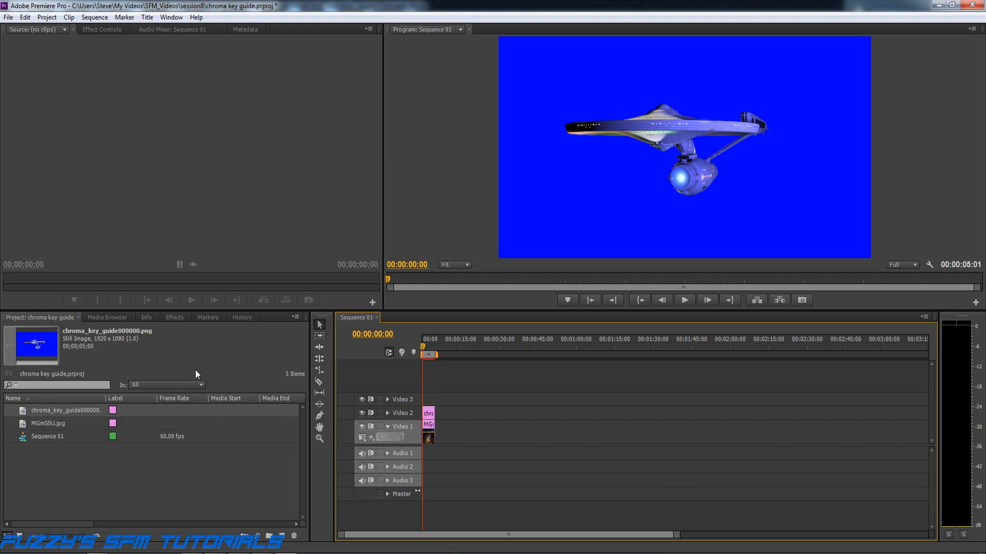
Step: Apply the Blue Screen Key video effect to the starship clip on Video 2
left_click(174, 317)
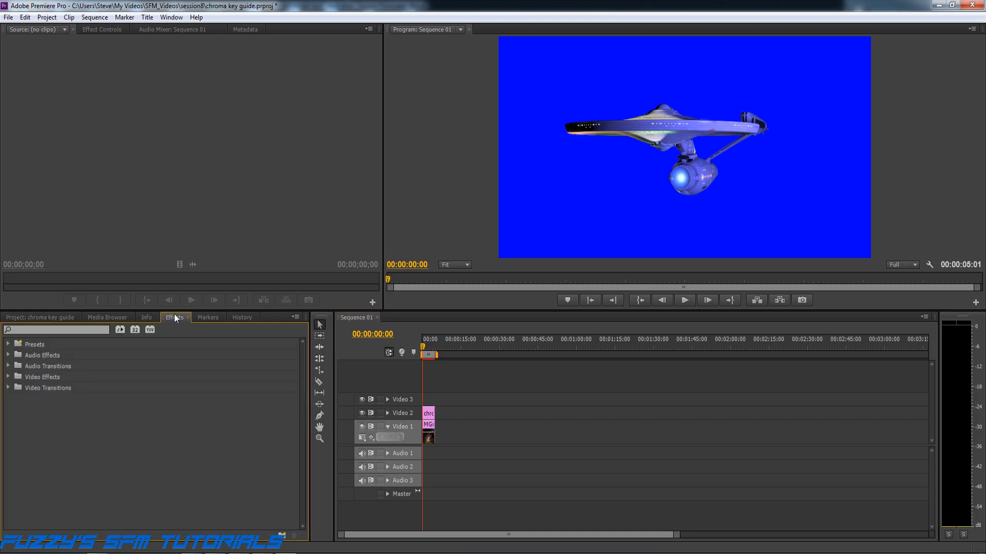
left_click(8, 377)
left_click(14, 463)
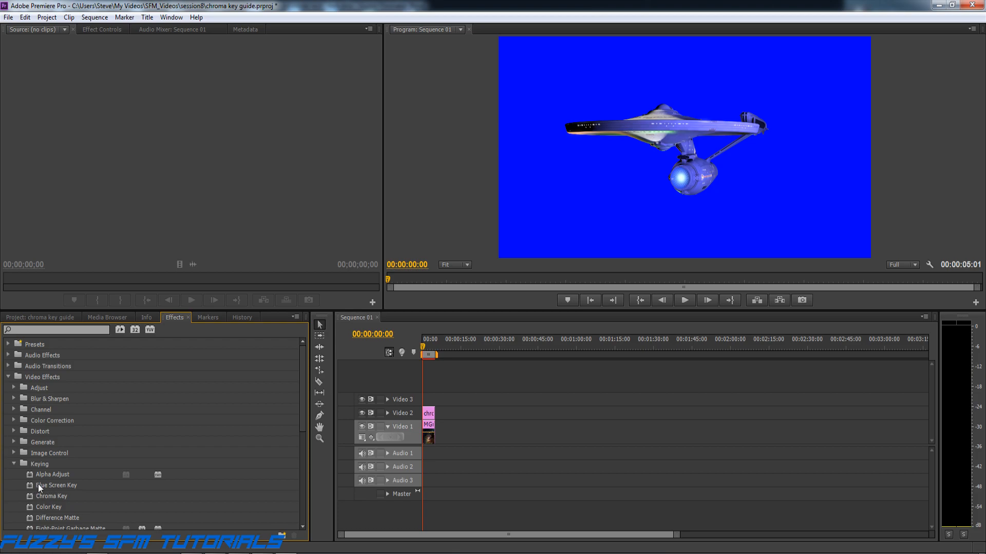
left_click_drag(38, 485, 428, 414)
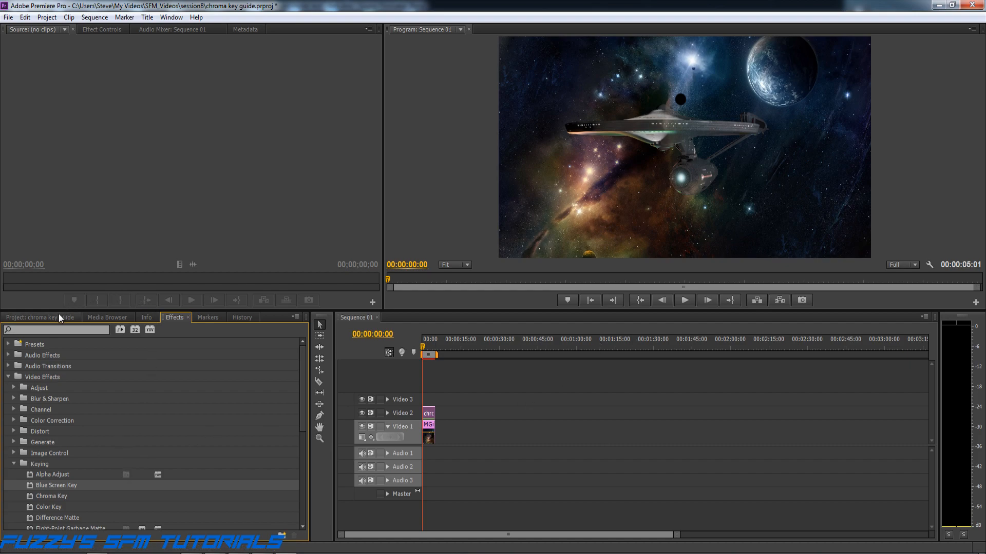
Step: Set the starship clip's Blue Screen Key cutoff to 60% and smoothing to High, keeping the threshold at 100%
left_click(96, 31)
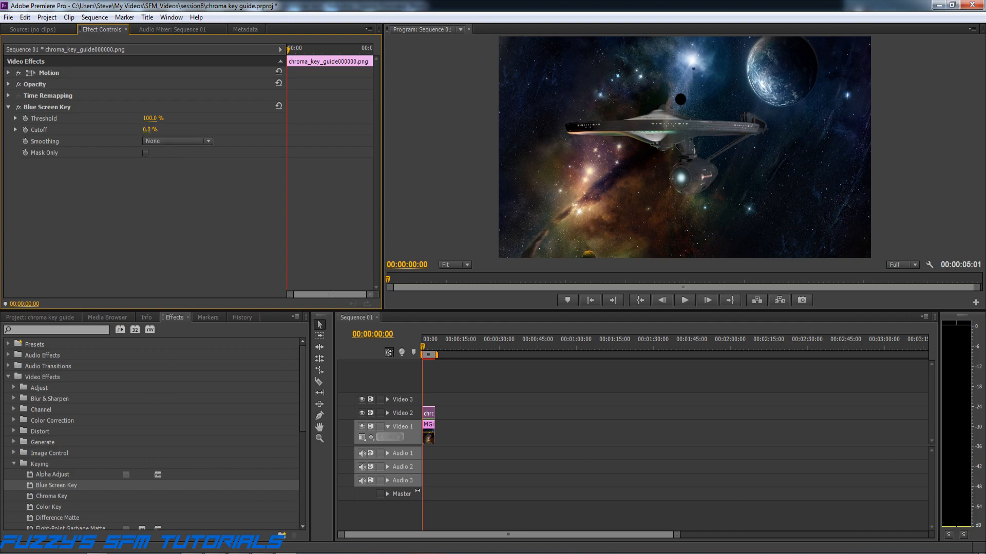
left_click_drag(147, 130, 178, 130)
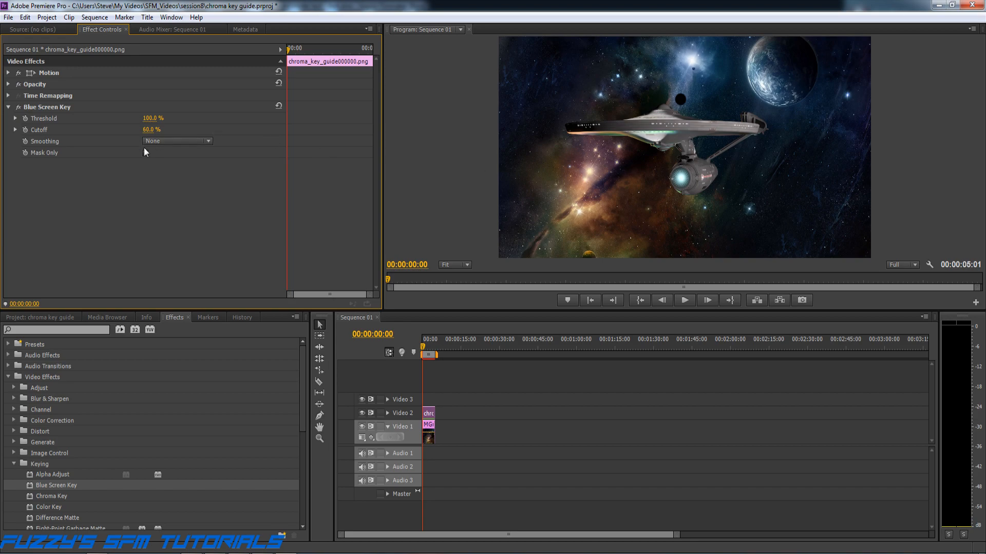
left_click(208, 143)
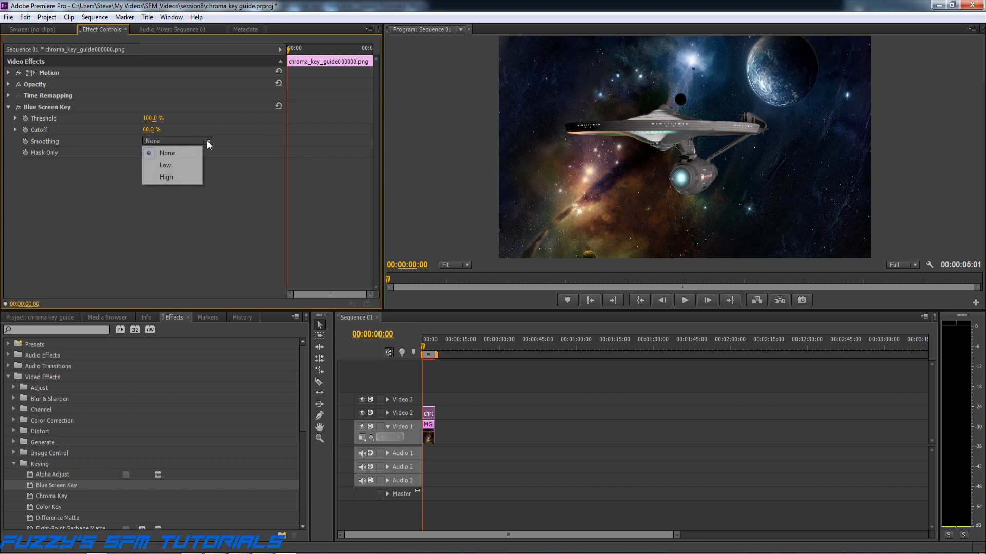
left_click(172, 176)
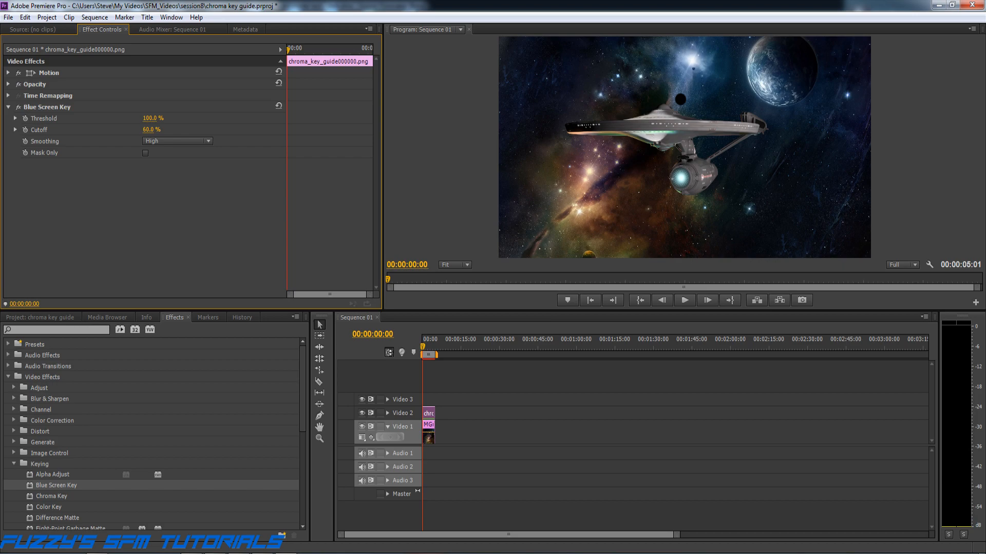
mouse_move(153, 118)
left_mouse_down()
mouse_move(101, 118)
mouse_move(153, 119)
left_mouse_up()
left_click(9, 17)
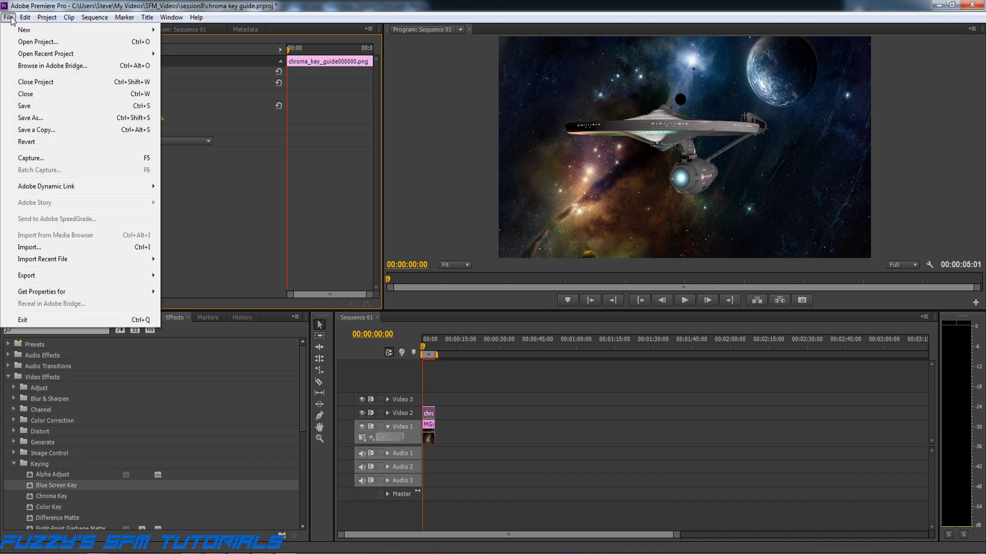
mouse_move(58, 279)
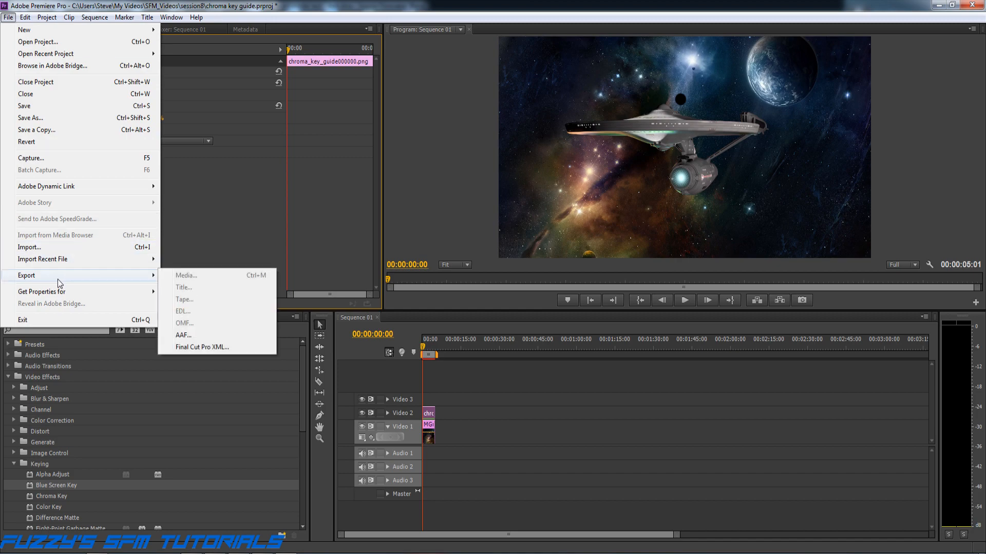
left_click(8, 18)
Step: Open the media export settings for Sequence 01 and choose the PNG format with the HD 1080p 24 Sequence preset
left_click(394, 333)
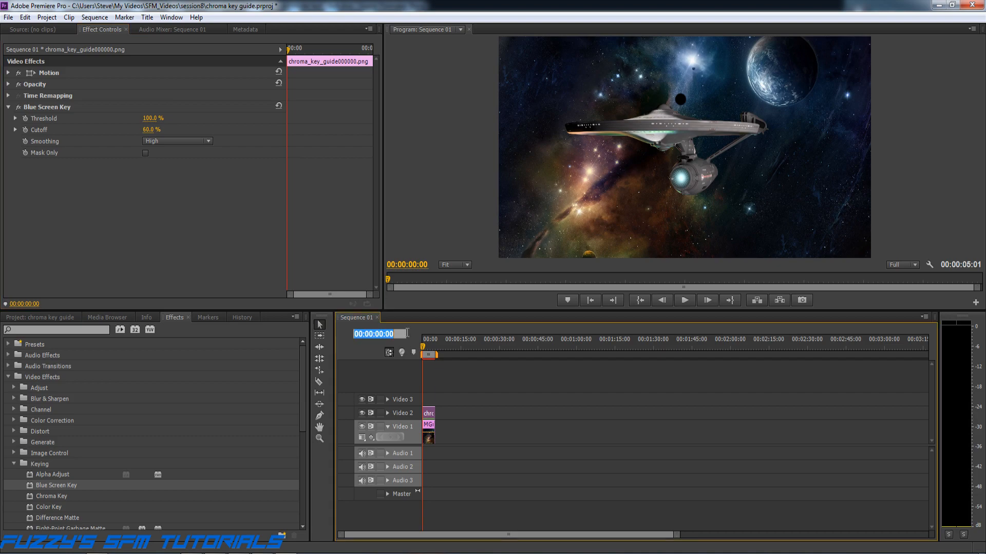
left_click(422, 331)
left_click(8, 18)
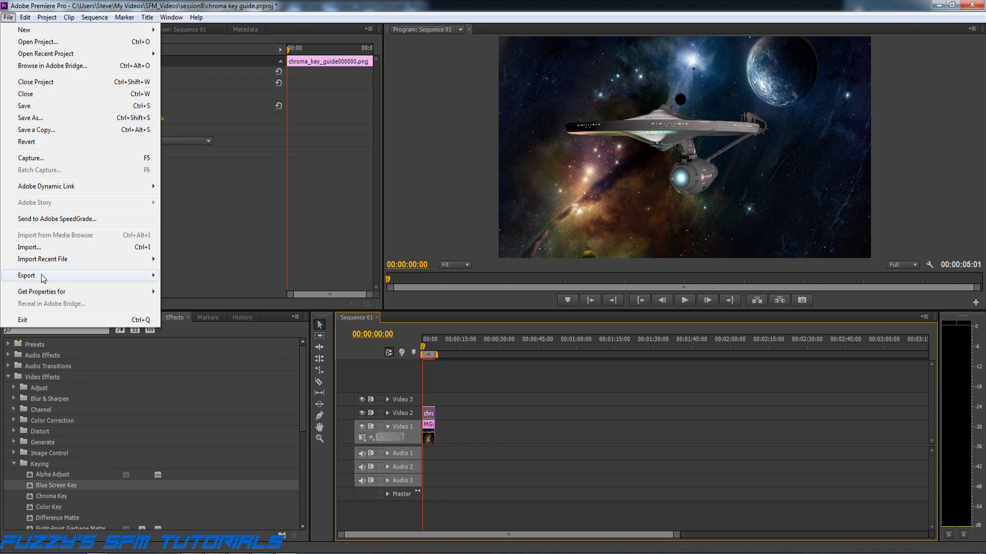
mouse_move(63, 274)
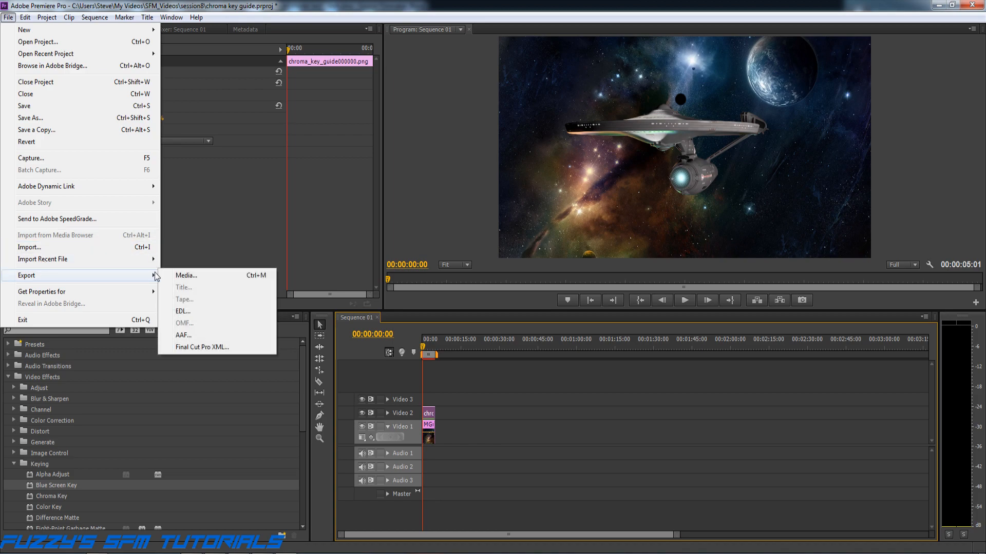
left_click(187, 274)
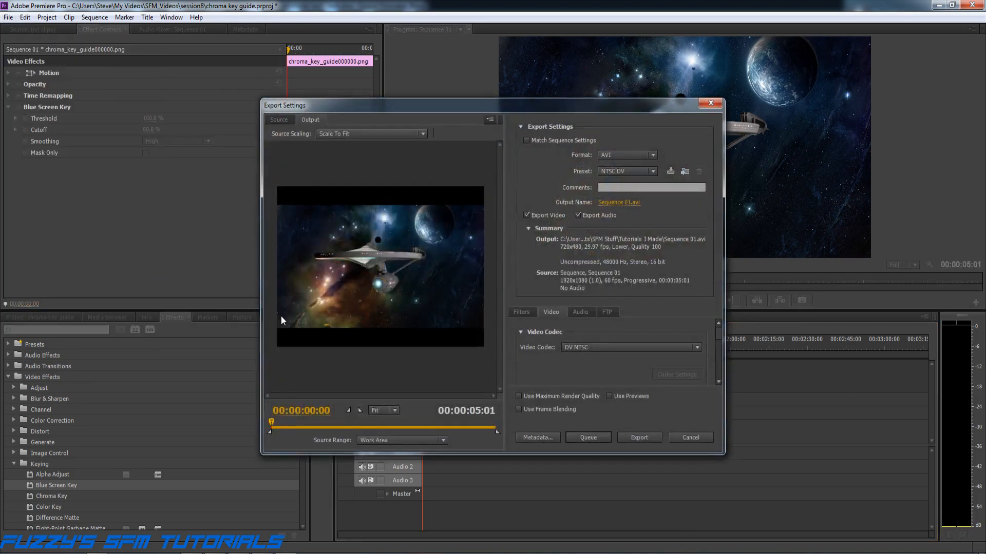
left_click(653, 155)
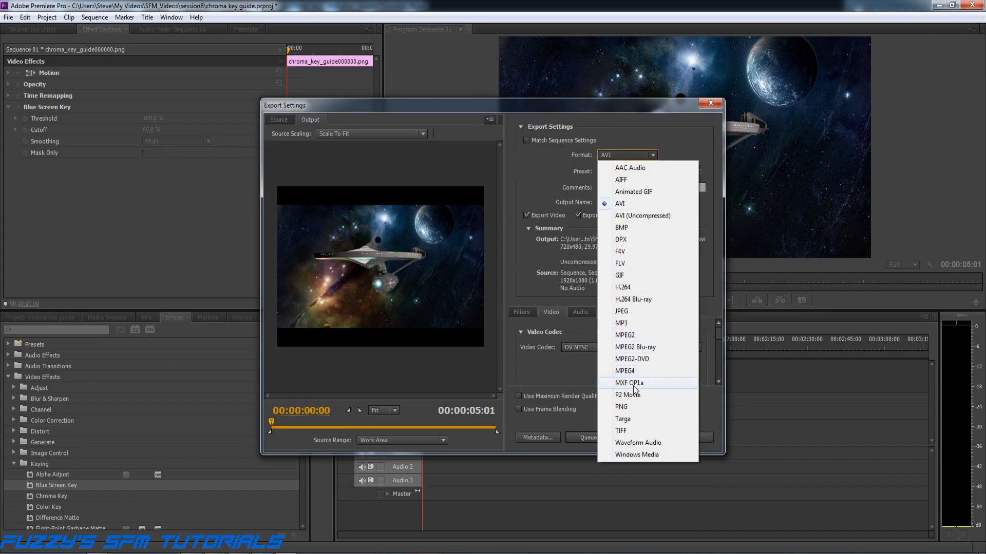
left_click(621, 406)
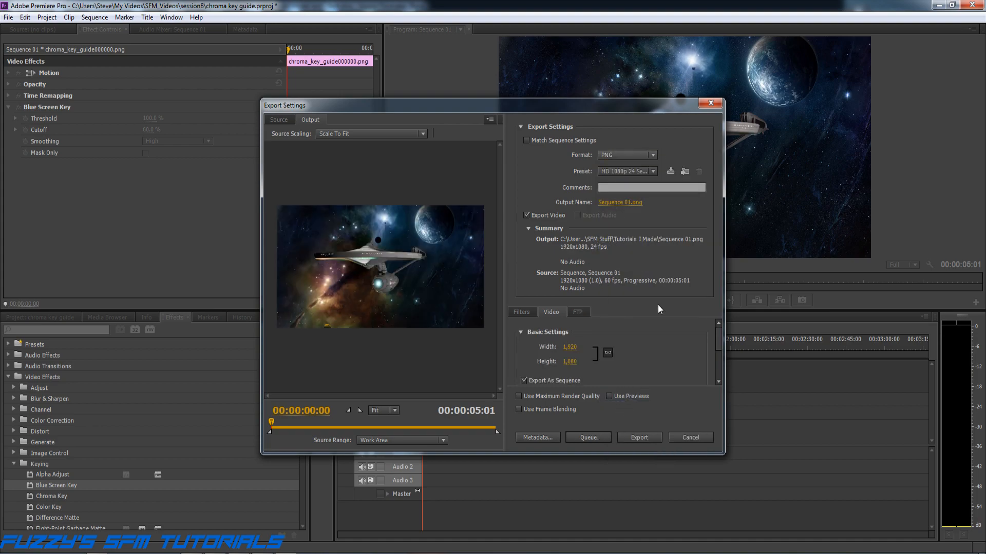
left_click(653, 171)
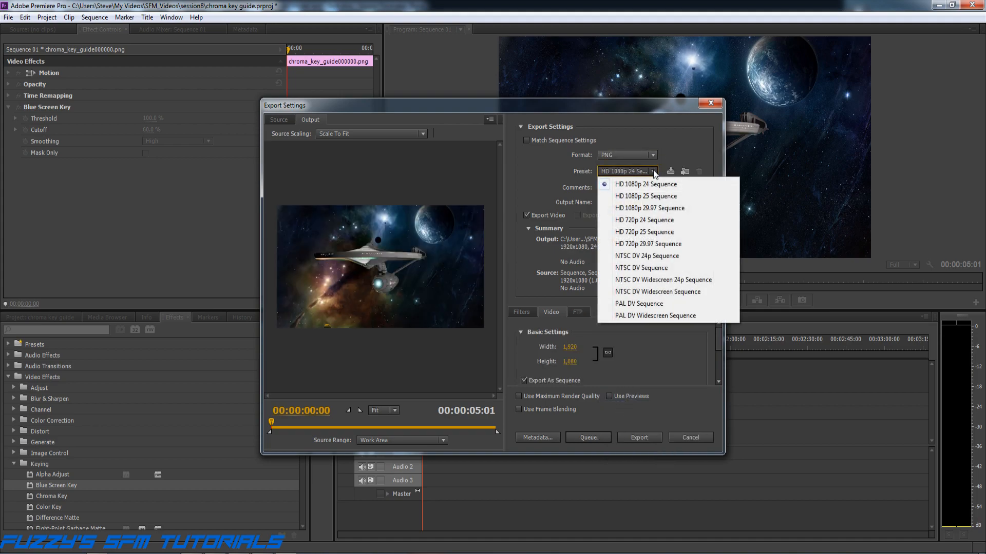
left_click(642, 186)
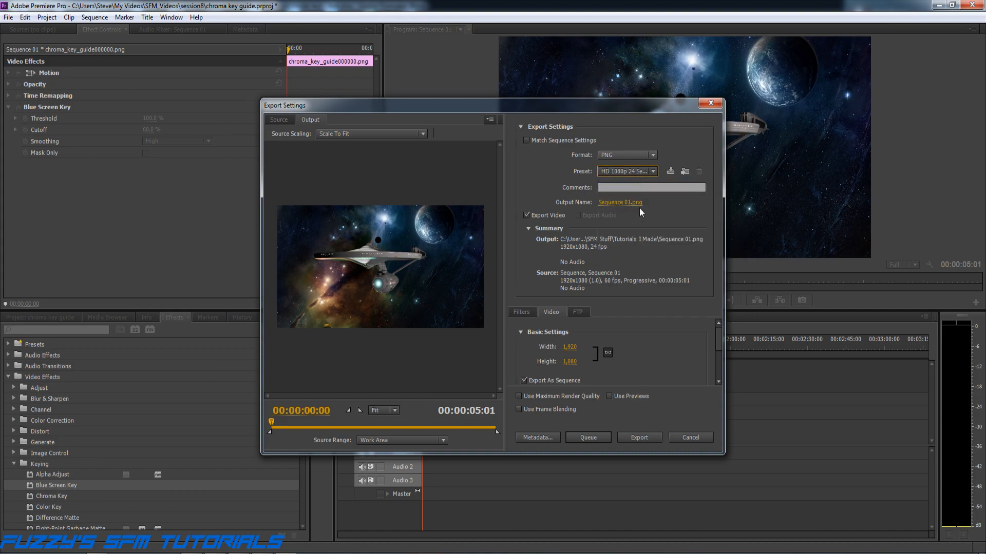
Step: Set the export's output file to chroma key guide.png in the Tutorials I Made folder
left_click(629, 204)
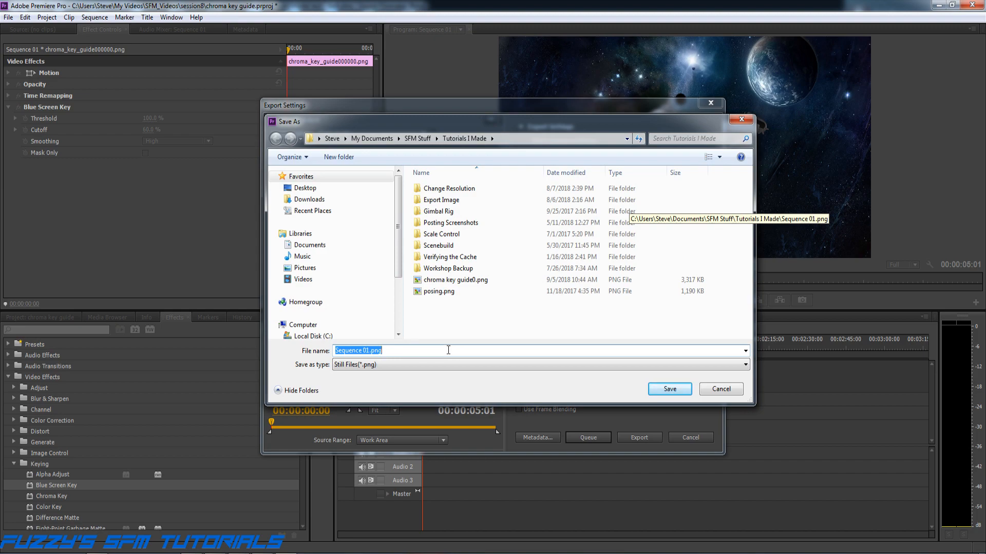
type("chroma")
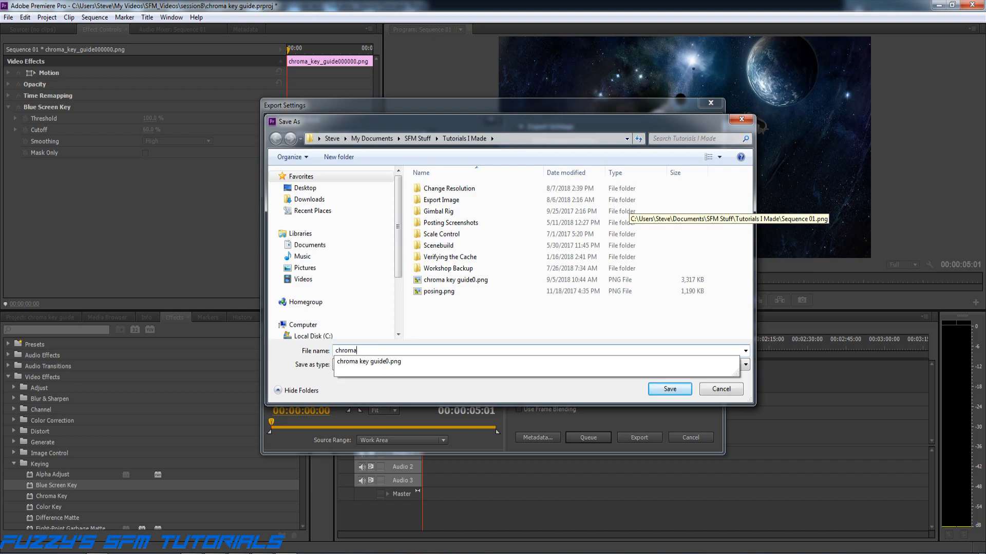
left_click(387, 362)
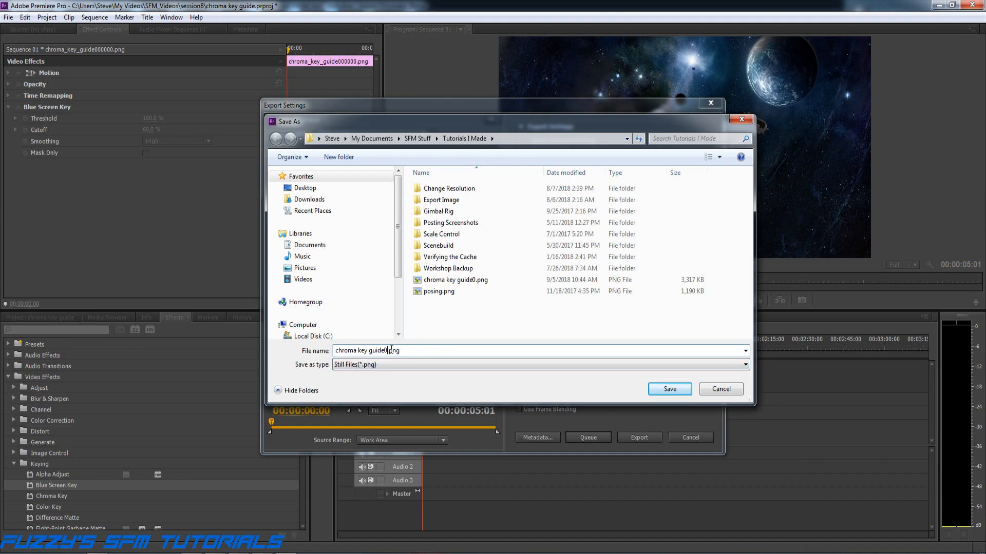
key("BackSpace")
left_click(670, 390)
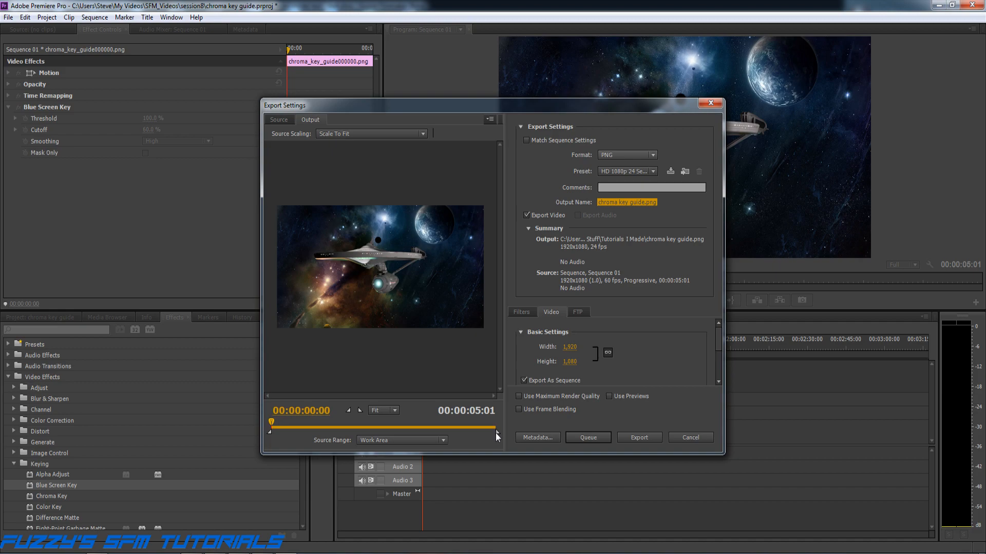
Step: Shorten the export's source range to the single first frame and export the image
left_click_drag(472, 434, 270, 438)
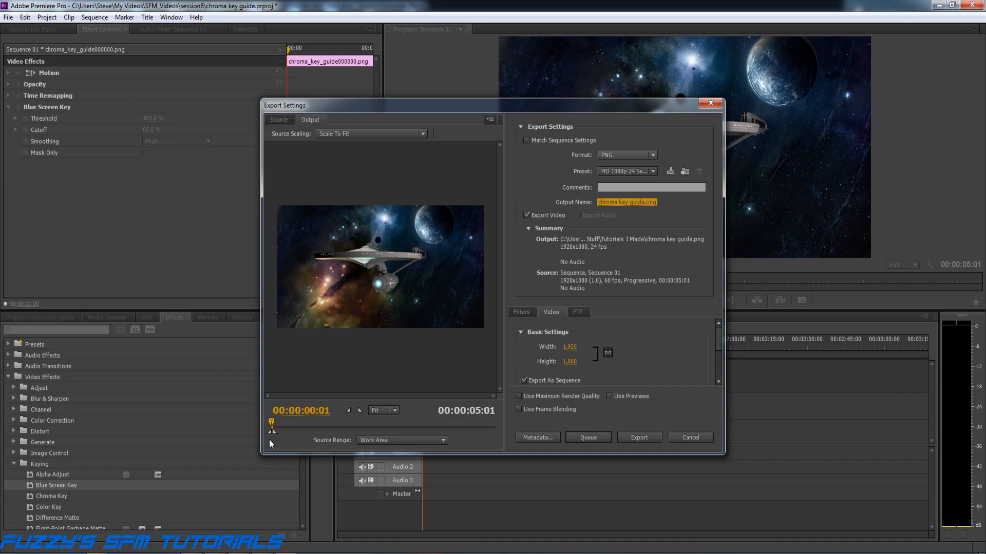
left_click_drag(270, 441, 270, 440)
left_click(648, 439)
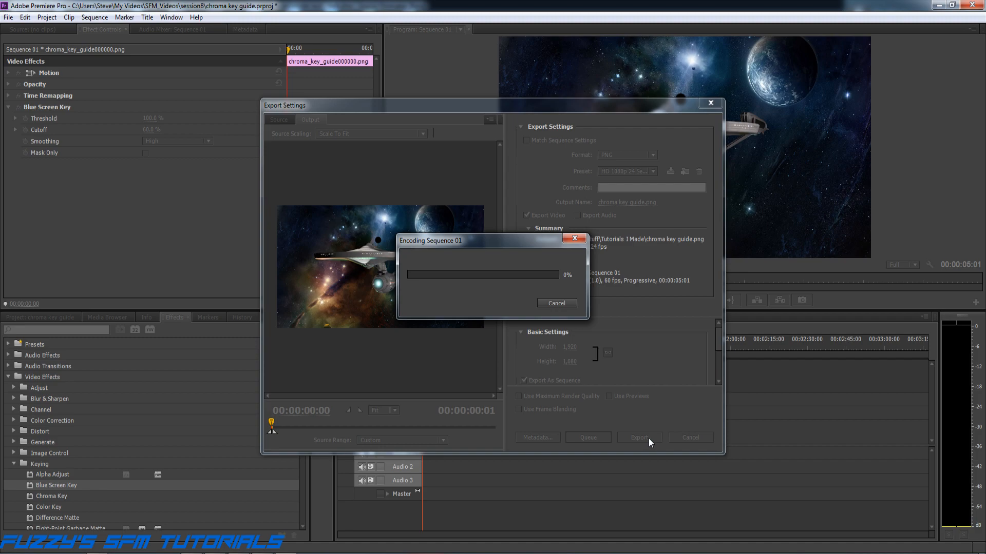